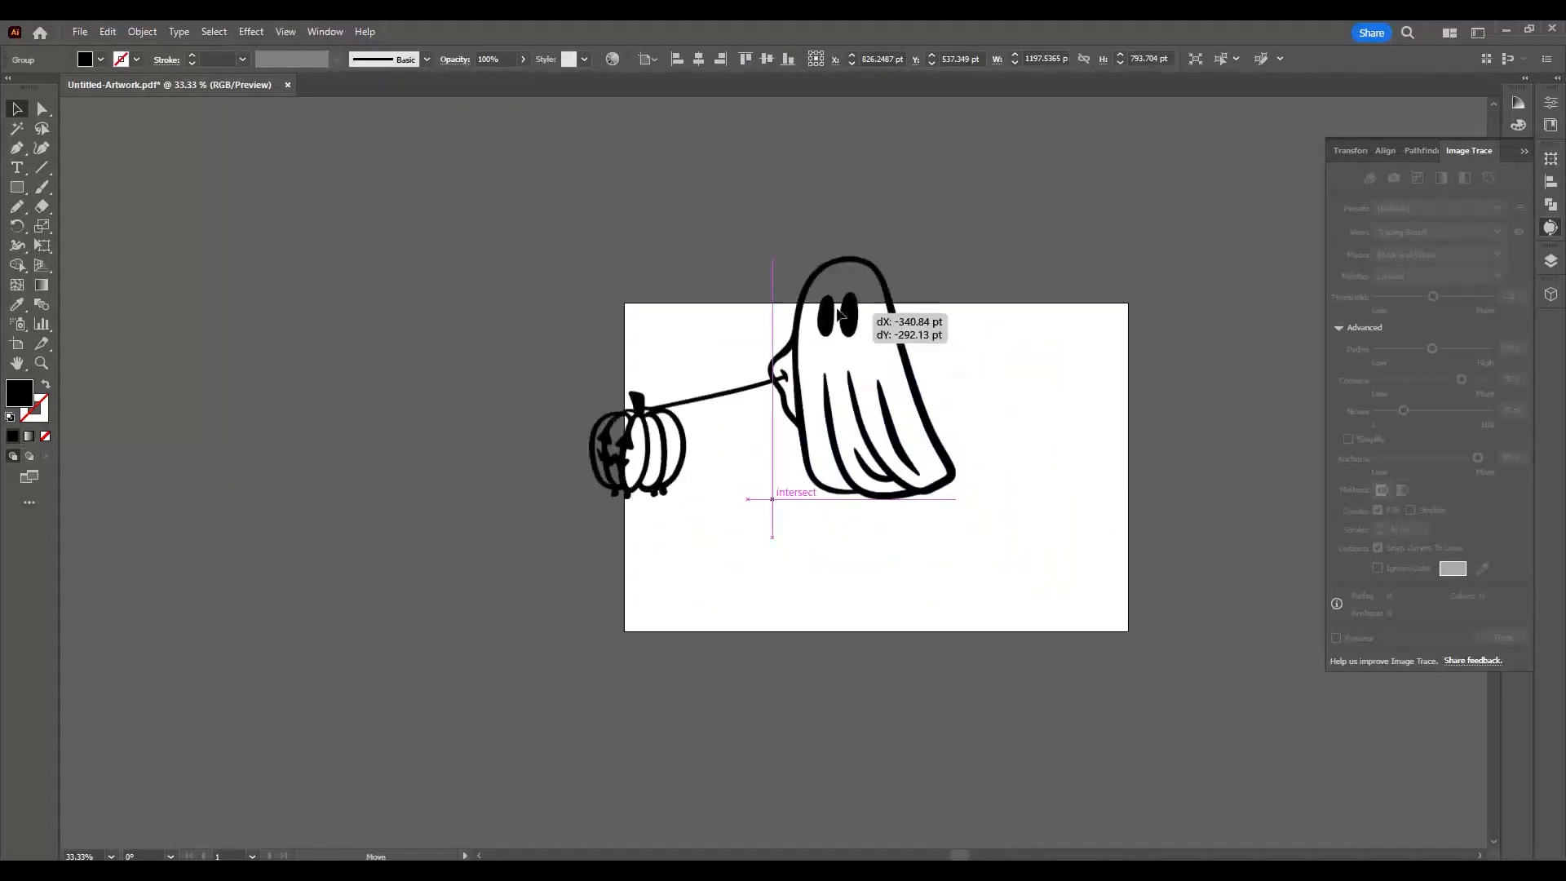
Erase the lines joining the pumpkin's eyes and mouth to its ribs and reshape the mouth's edge with the Pencil tool
key("ctrl+z")
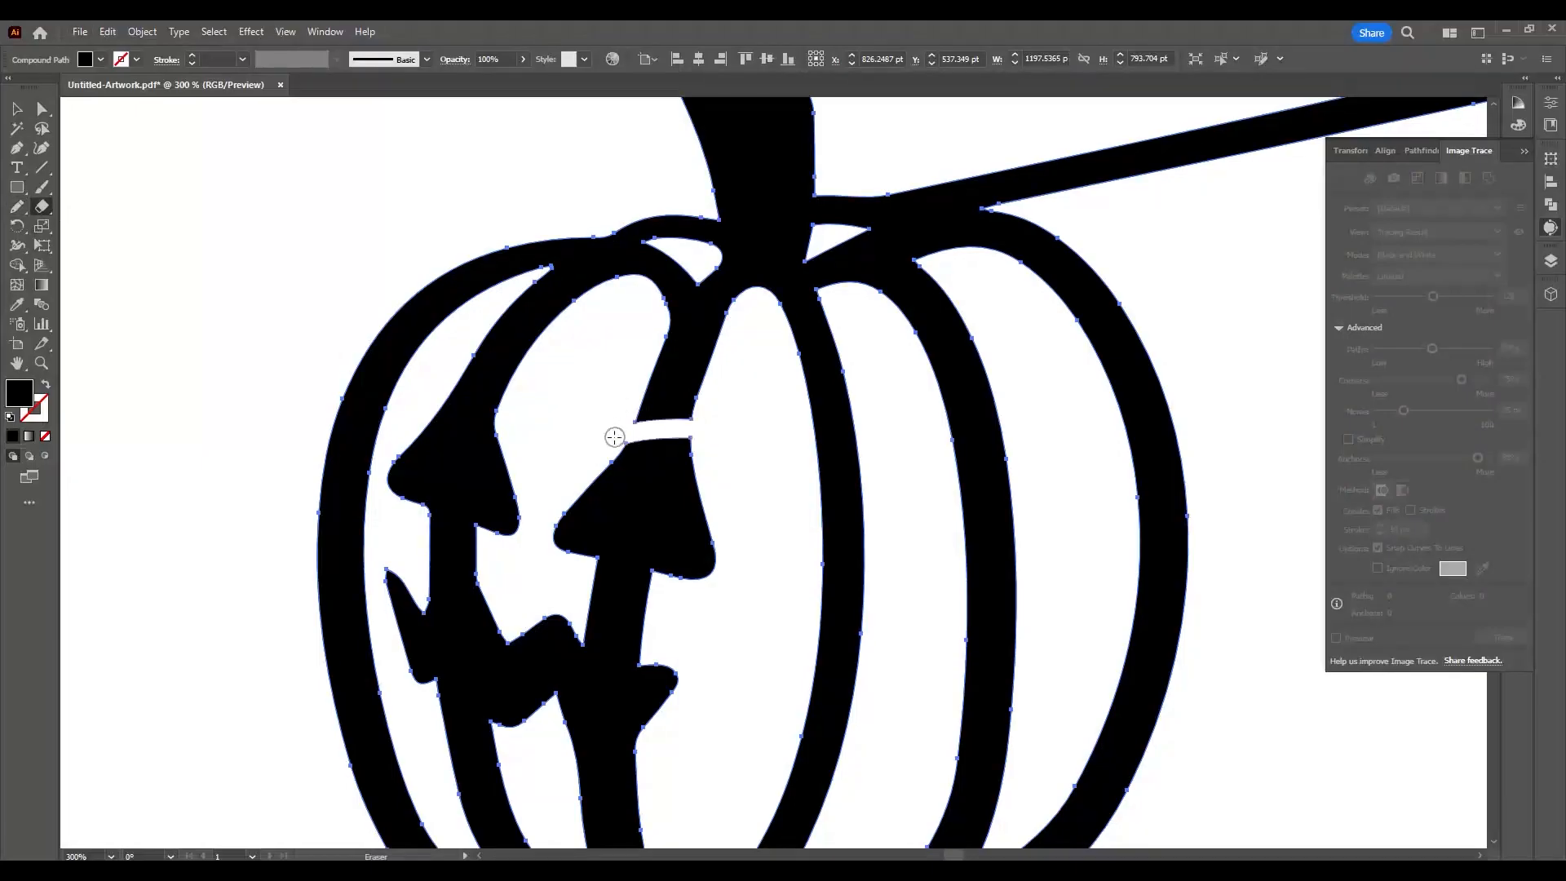
left_click_drag(465, 363, 503, 394)
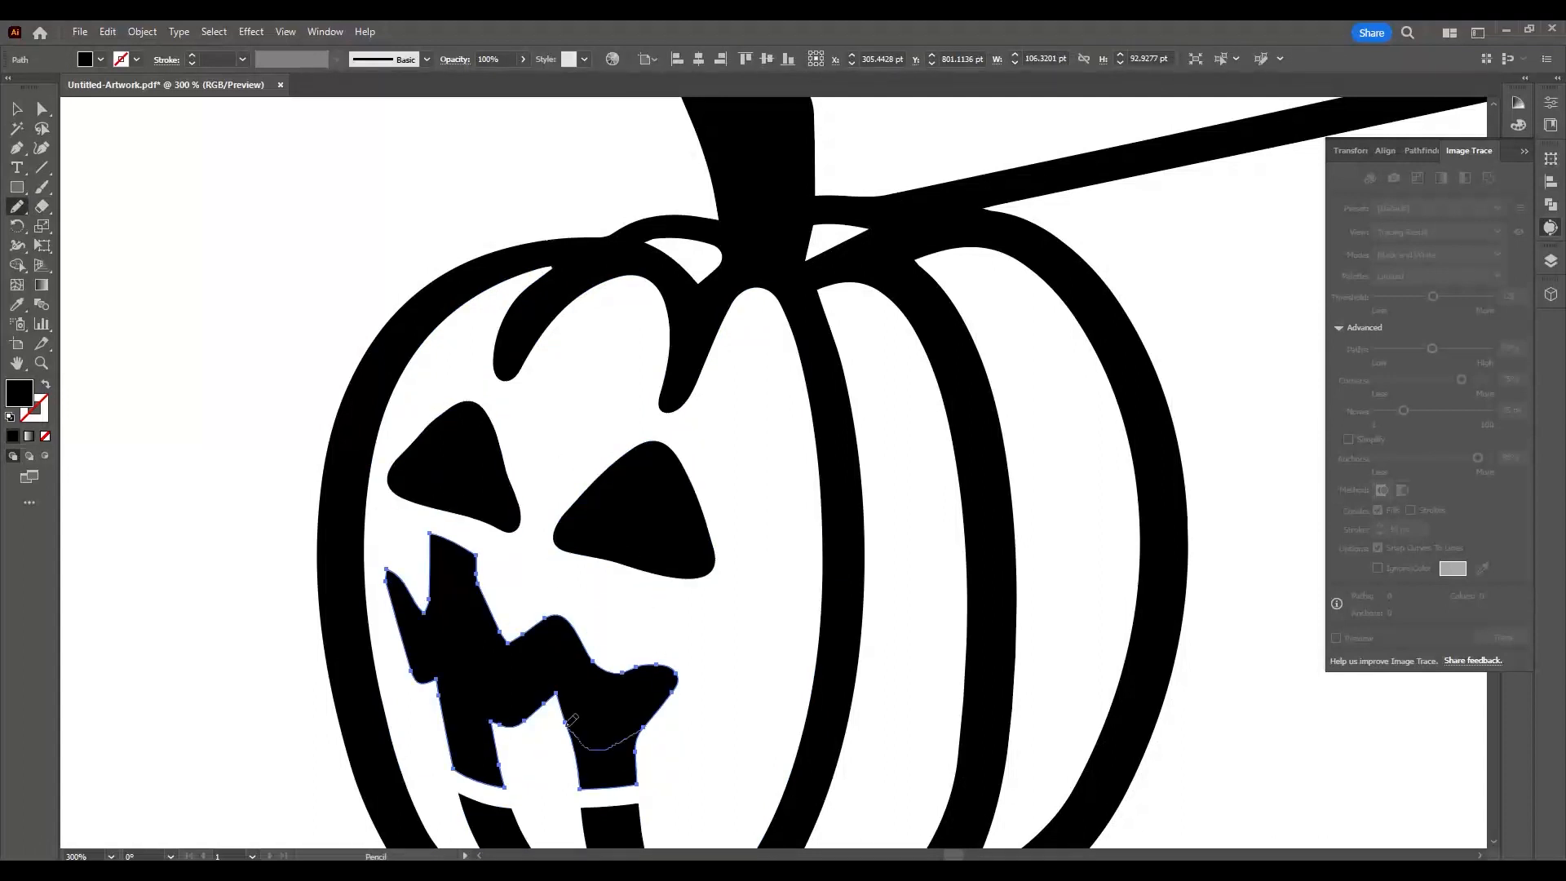
left_click_drag(447, 587, 461, 577)
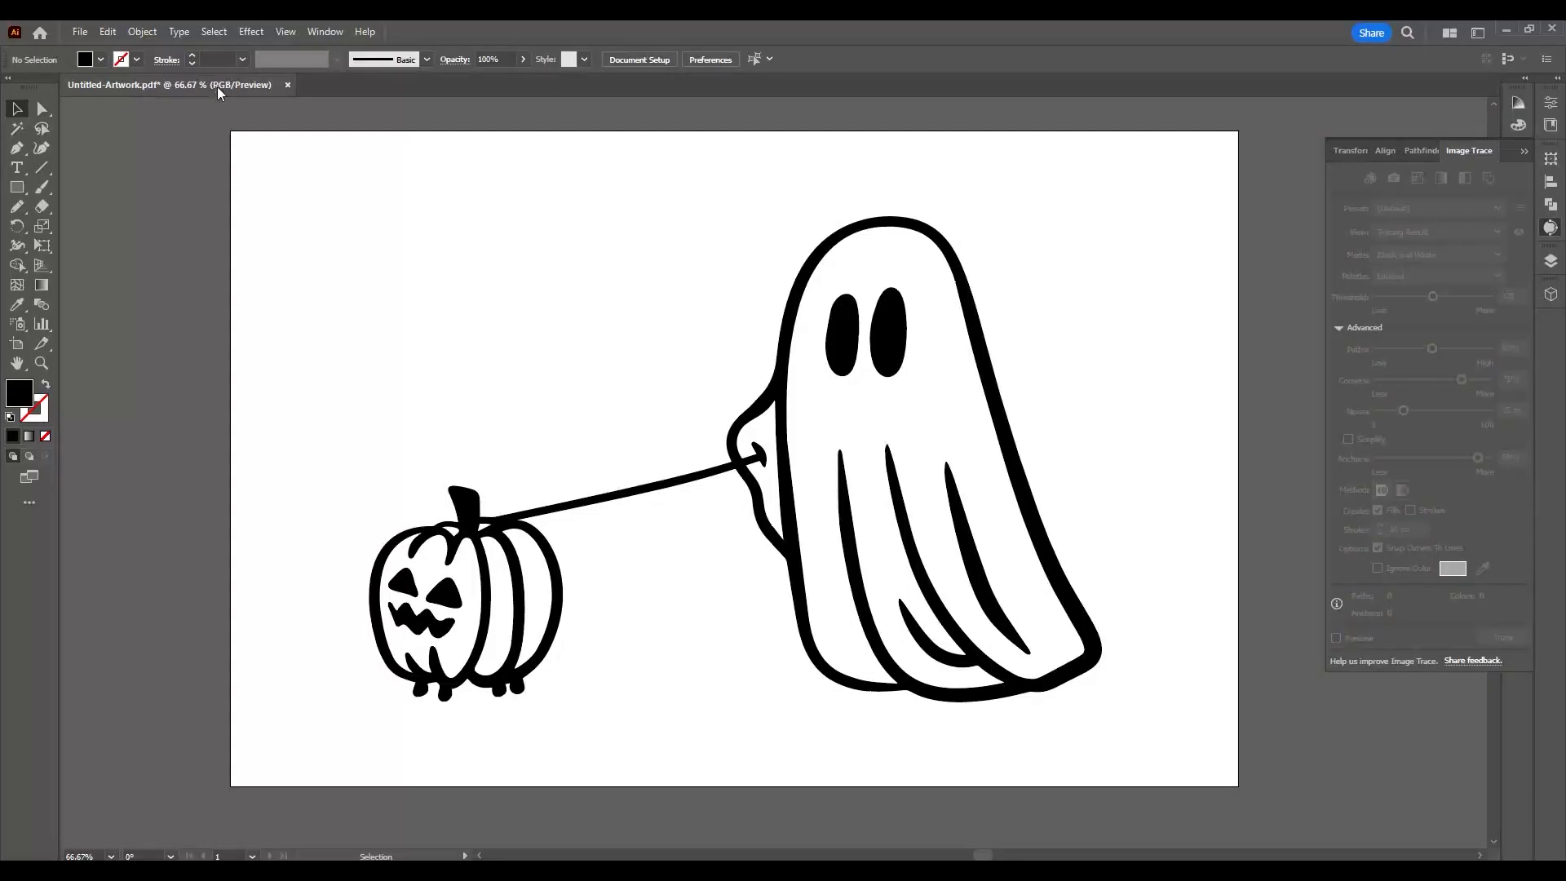
Change the document color mode to CMYK Color
left_click(76, 32)
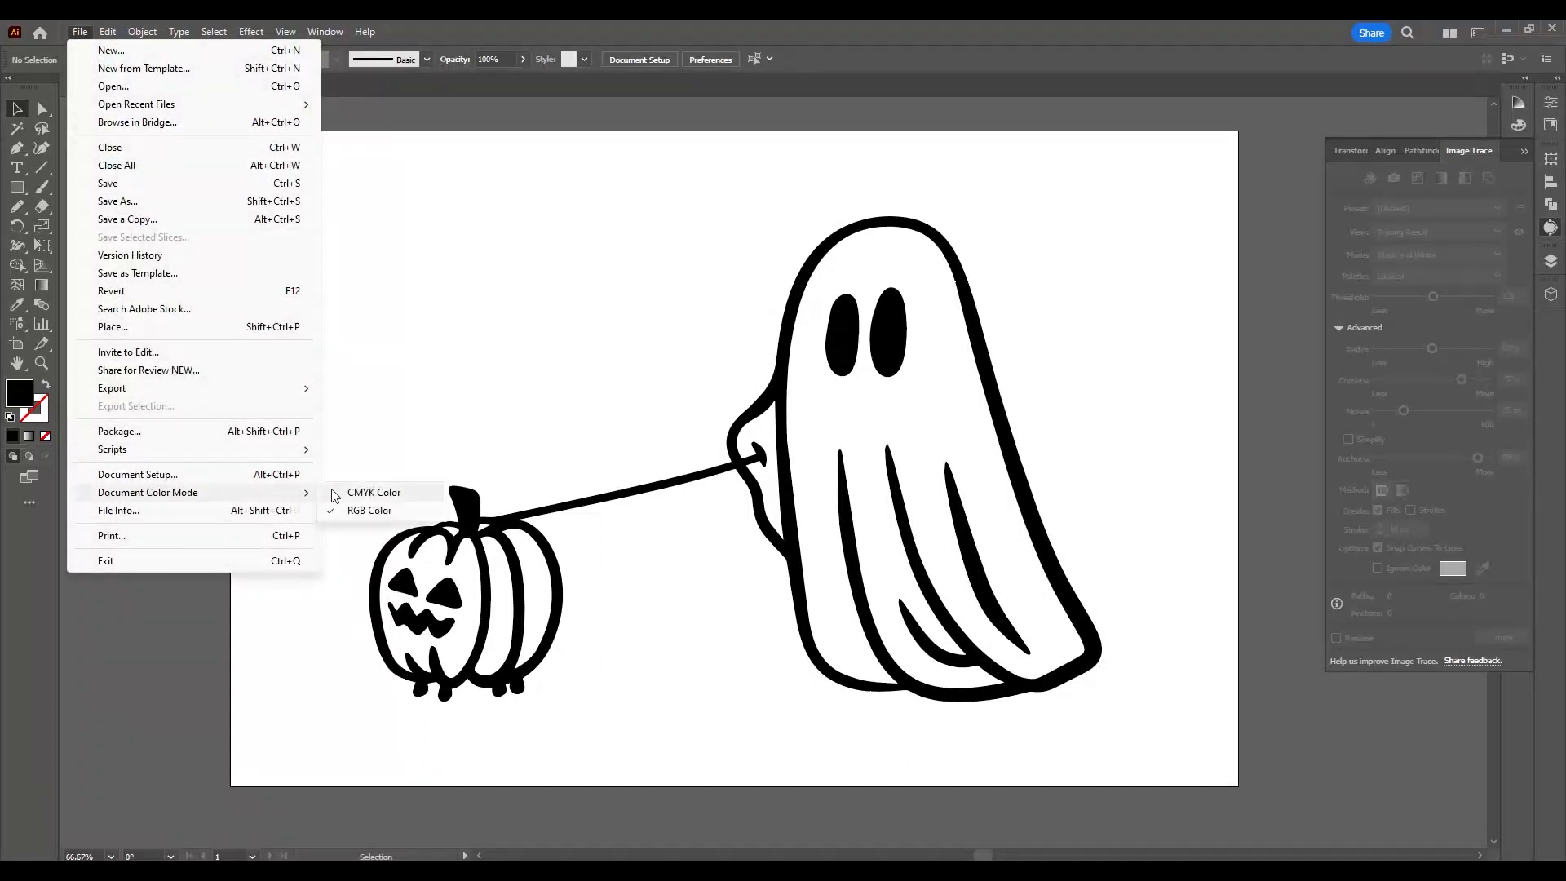
left_click(342, 493)
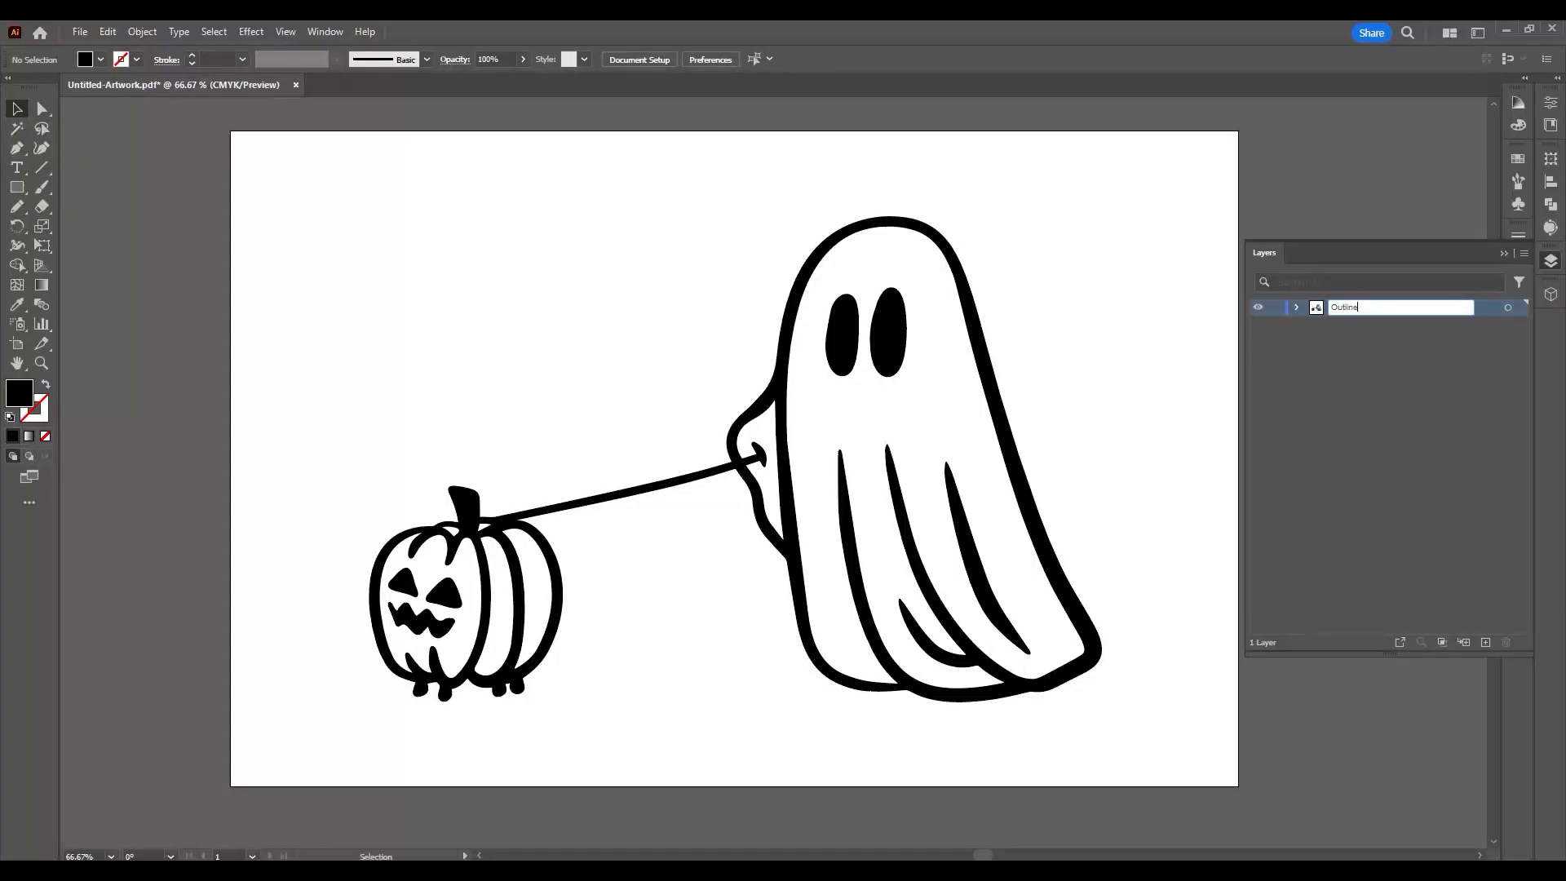
Name the line-art layer Outline, duplicate it, and name the copy Color Fill
left_click(1460, 382)
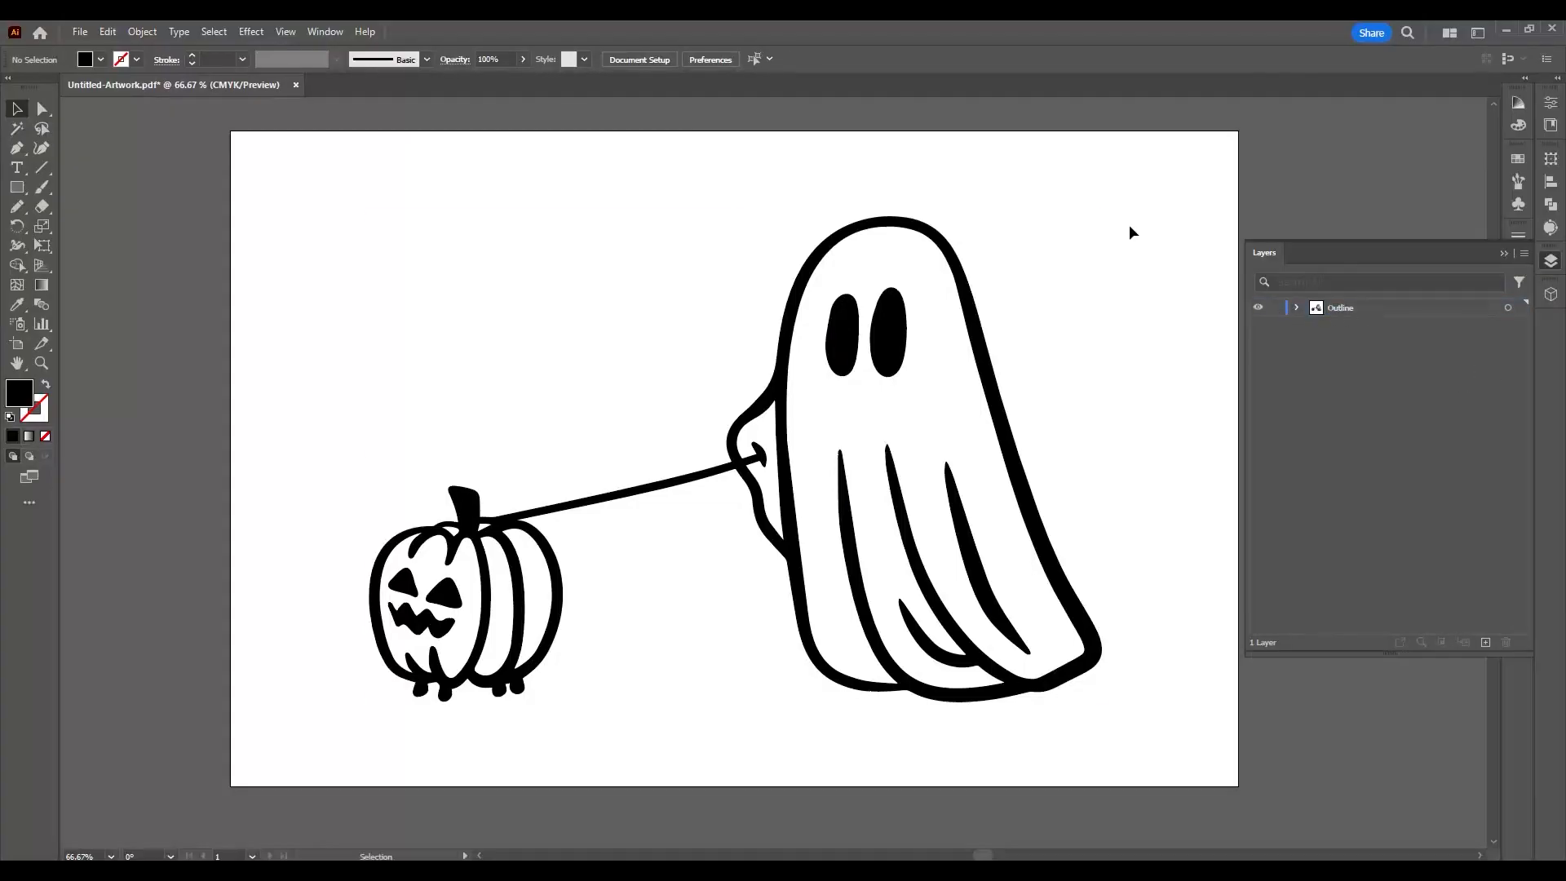
key("ctrl+a")
double_click(1333, 314)
type("Colo")
key("Return")
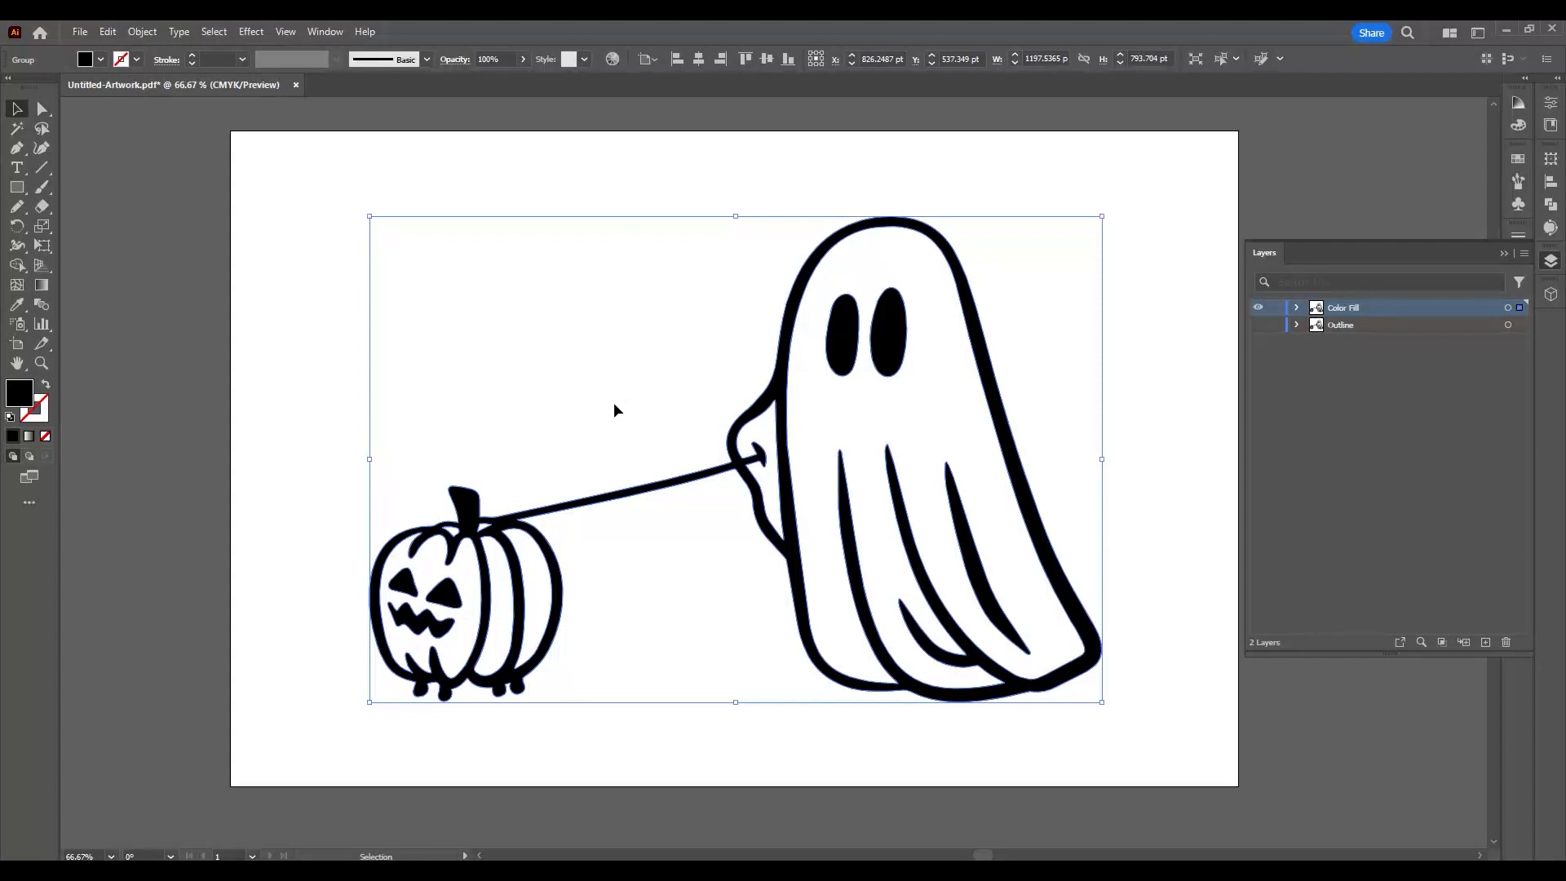
Make the Color Fill artwork a compound path, release it into separate grey fill shapes, and show the Outline layer again
key("ctrl+8")
right_click(797, 301)
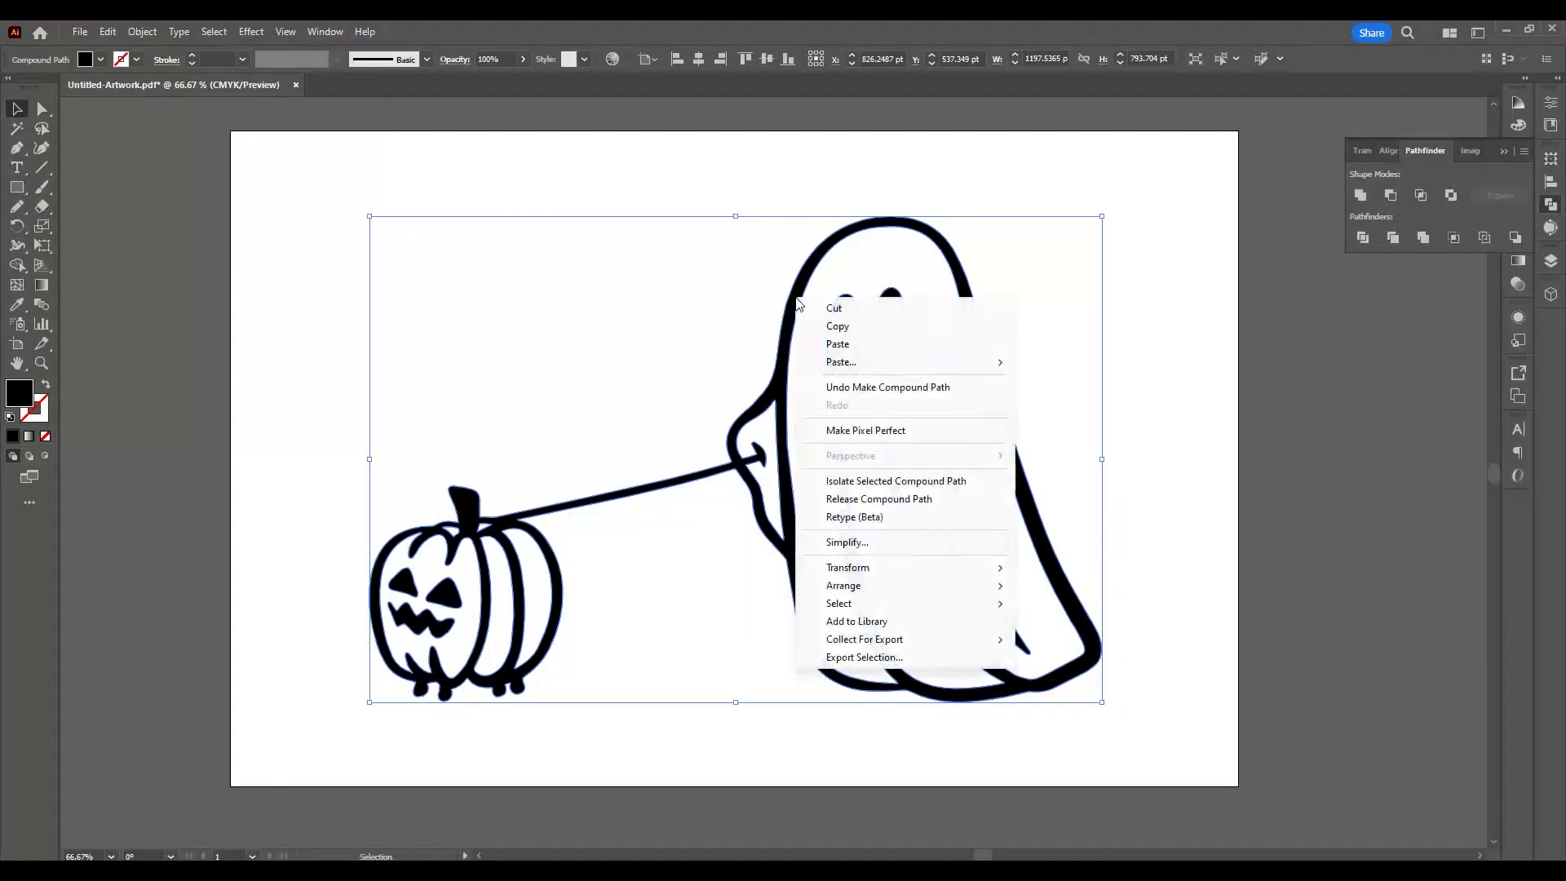
left_click(878, 499)
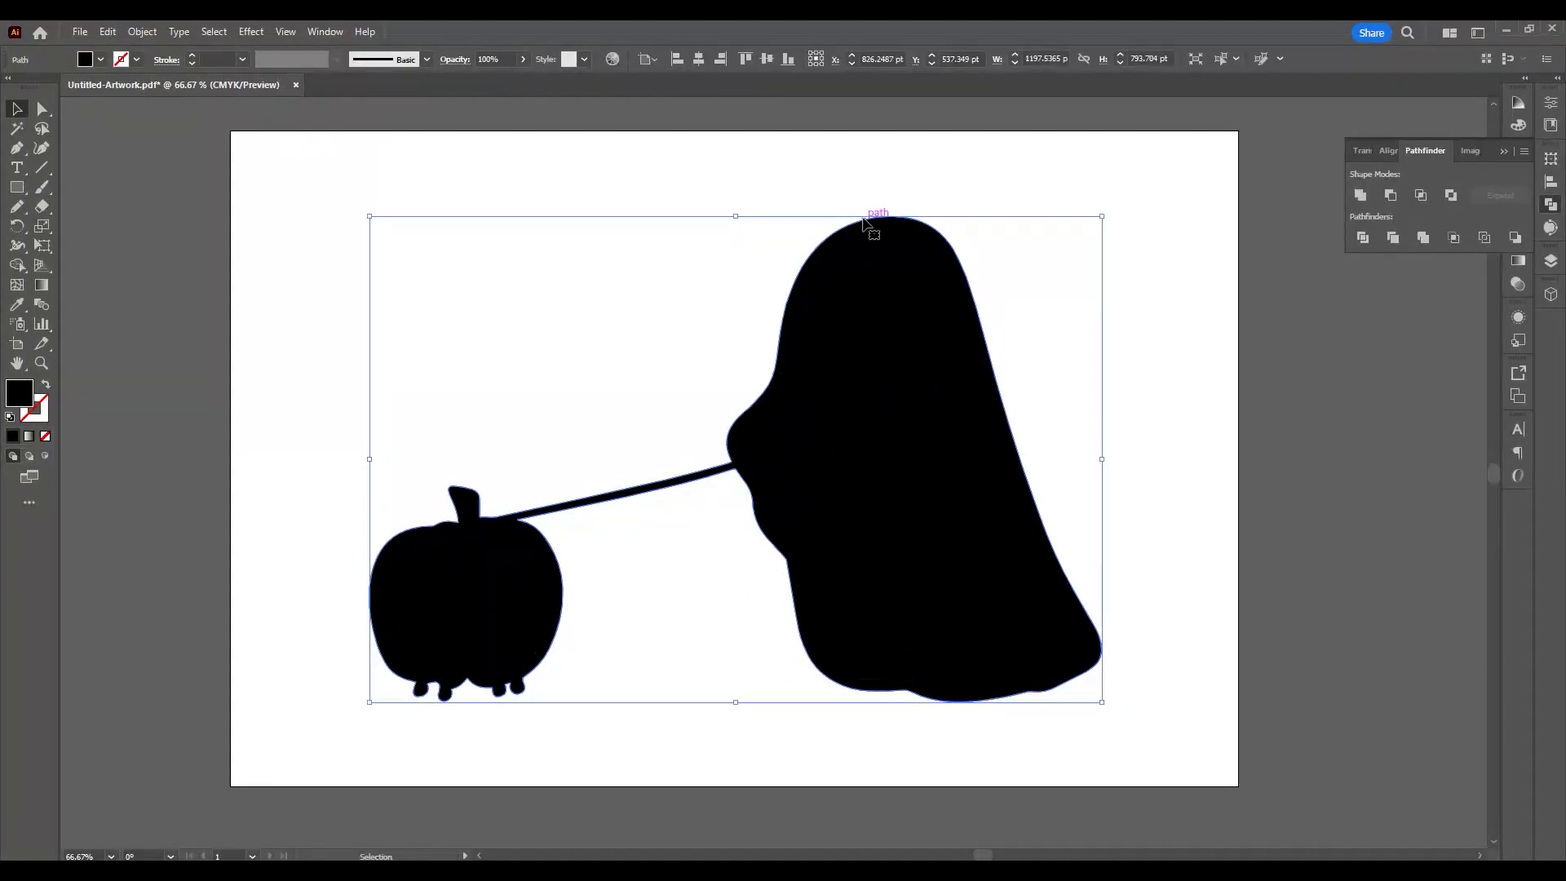
key("ctrl+z")
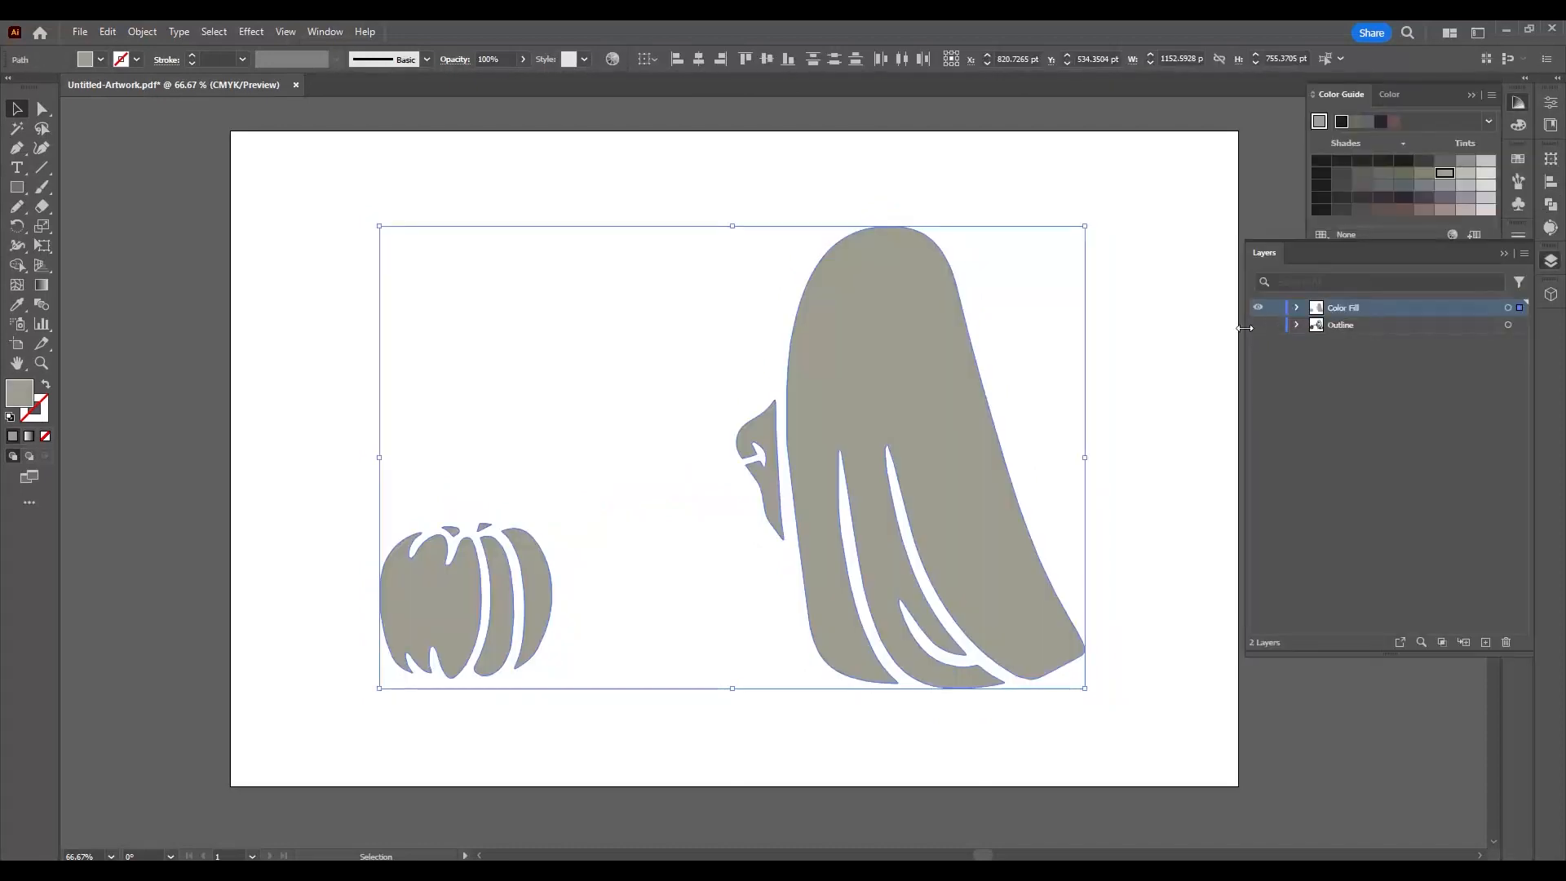
left_click(1257, 326)
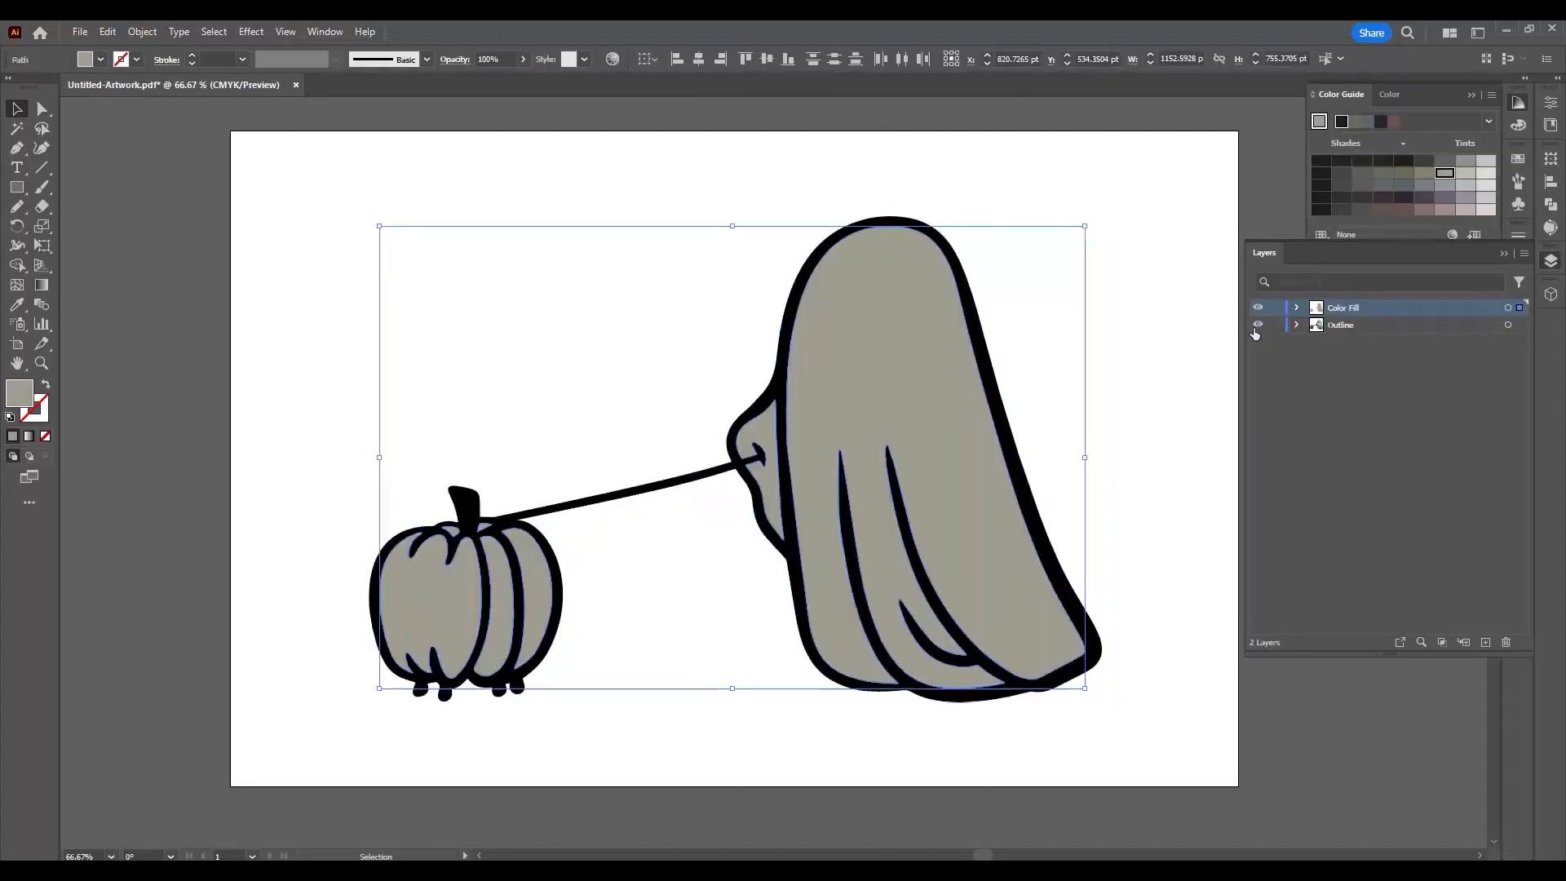
left_click(1161, 371)
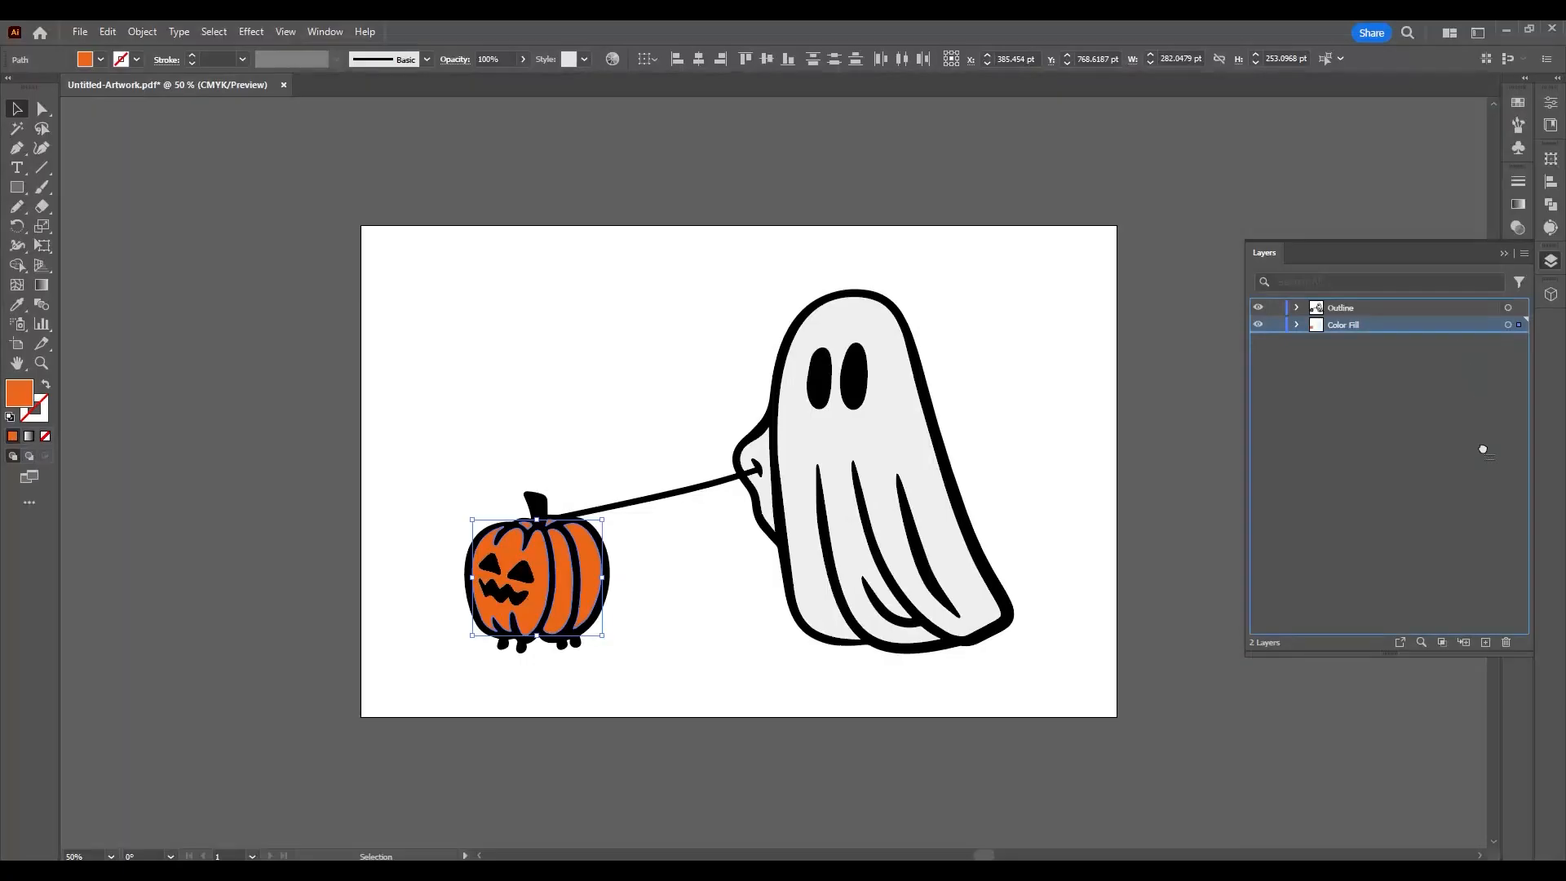
Duplicate the Color Fill layer, name the copy Shadows, and hide the original Color Fill layer
left_click_drag(1486, 453, 1490, 639)
double_click(1346, 332)
type("Shadows")
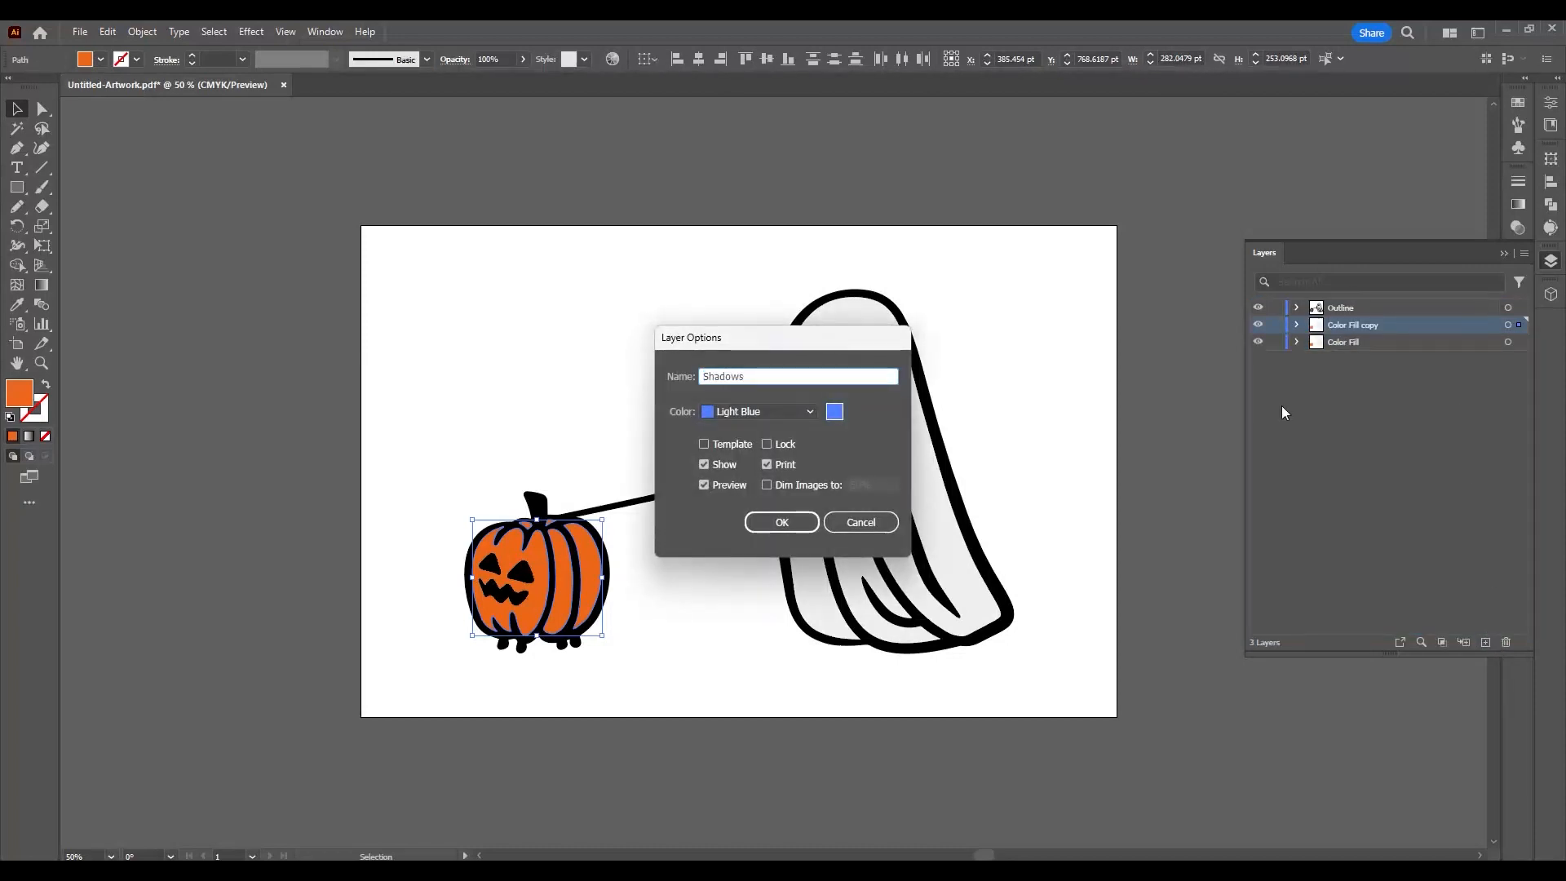
key("Return")
left_click(1257, 342)
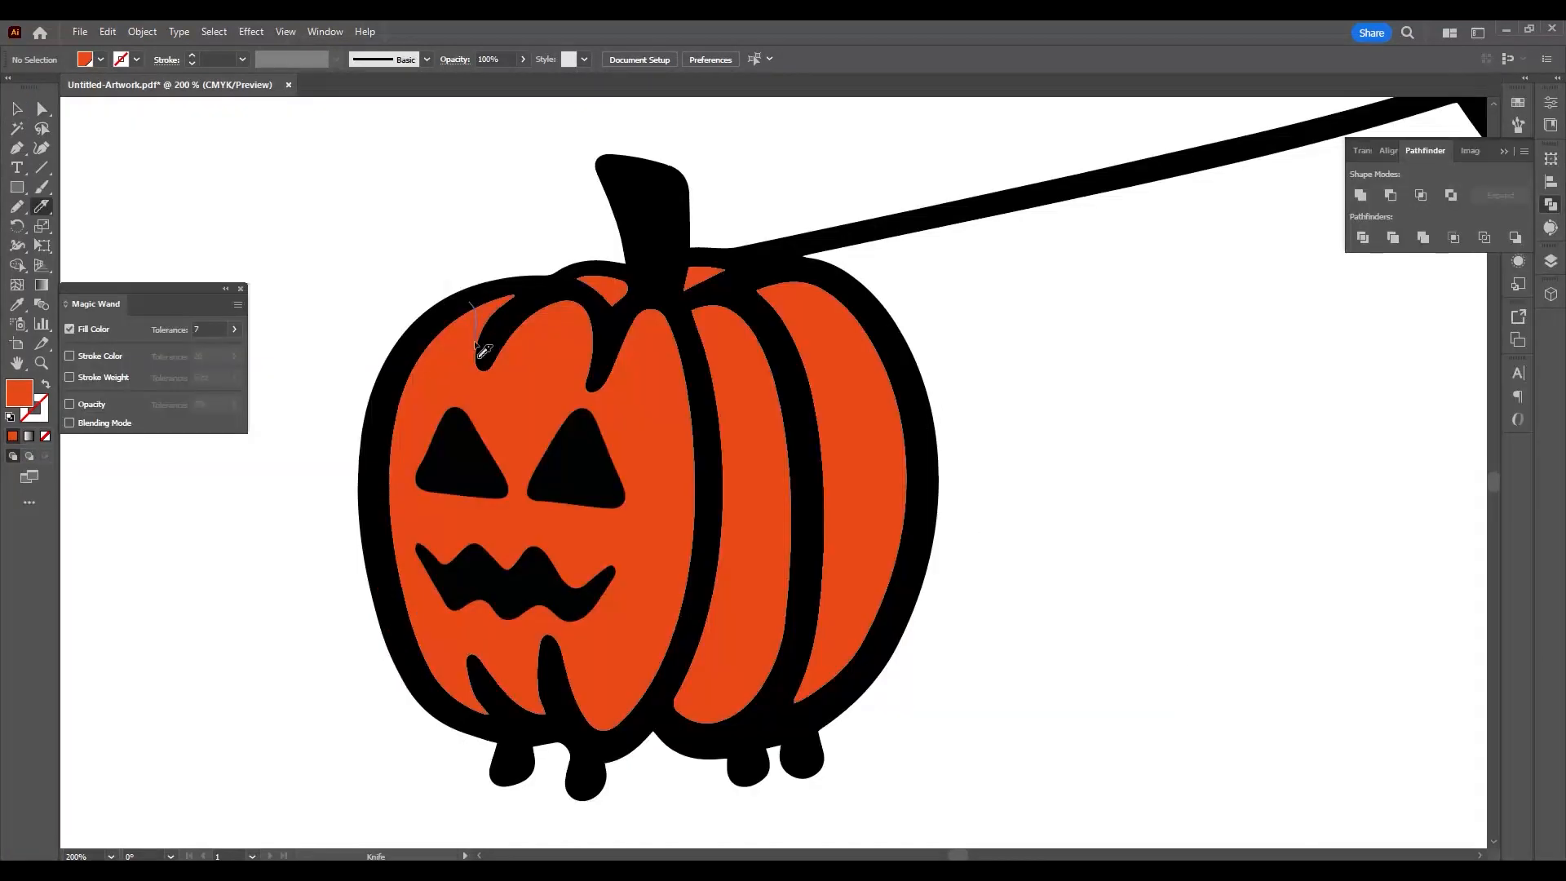
Cut curved shadow areas along the inner edges of the pumpkin's orange segments with the Knife tool
left_click_drag(513, 322, 595, 346)
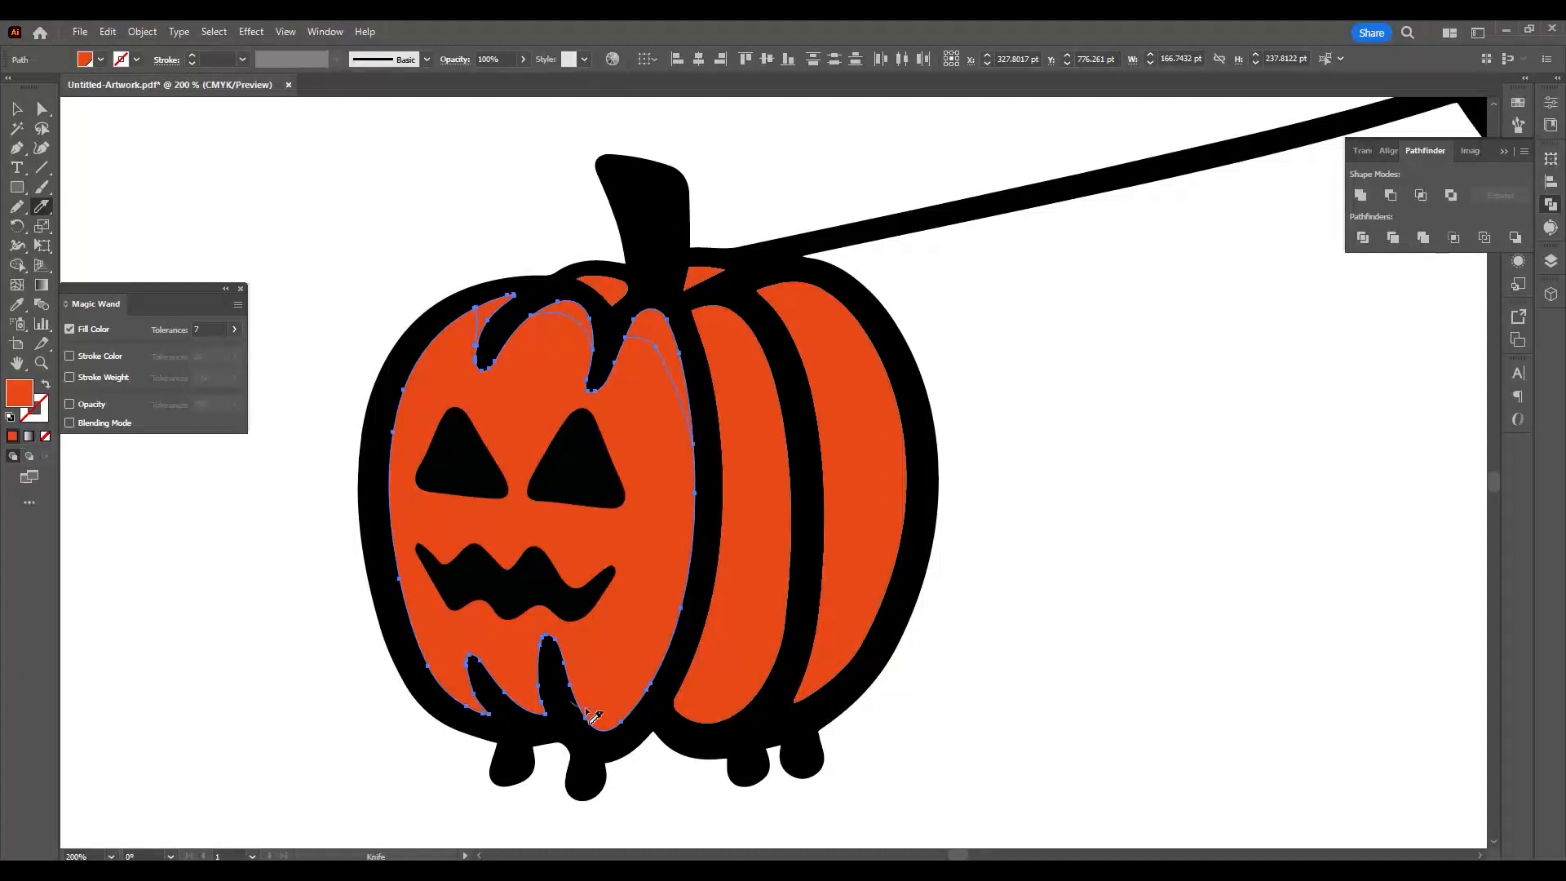
left_click(744, 476, "ctrl")
left_click_drag(708, 303, 713, 751)
left_click(849, 490, "ctrl")
left_click_drag(775, 282, 800, 720)
left_click(607, 289, "ctrl")
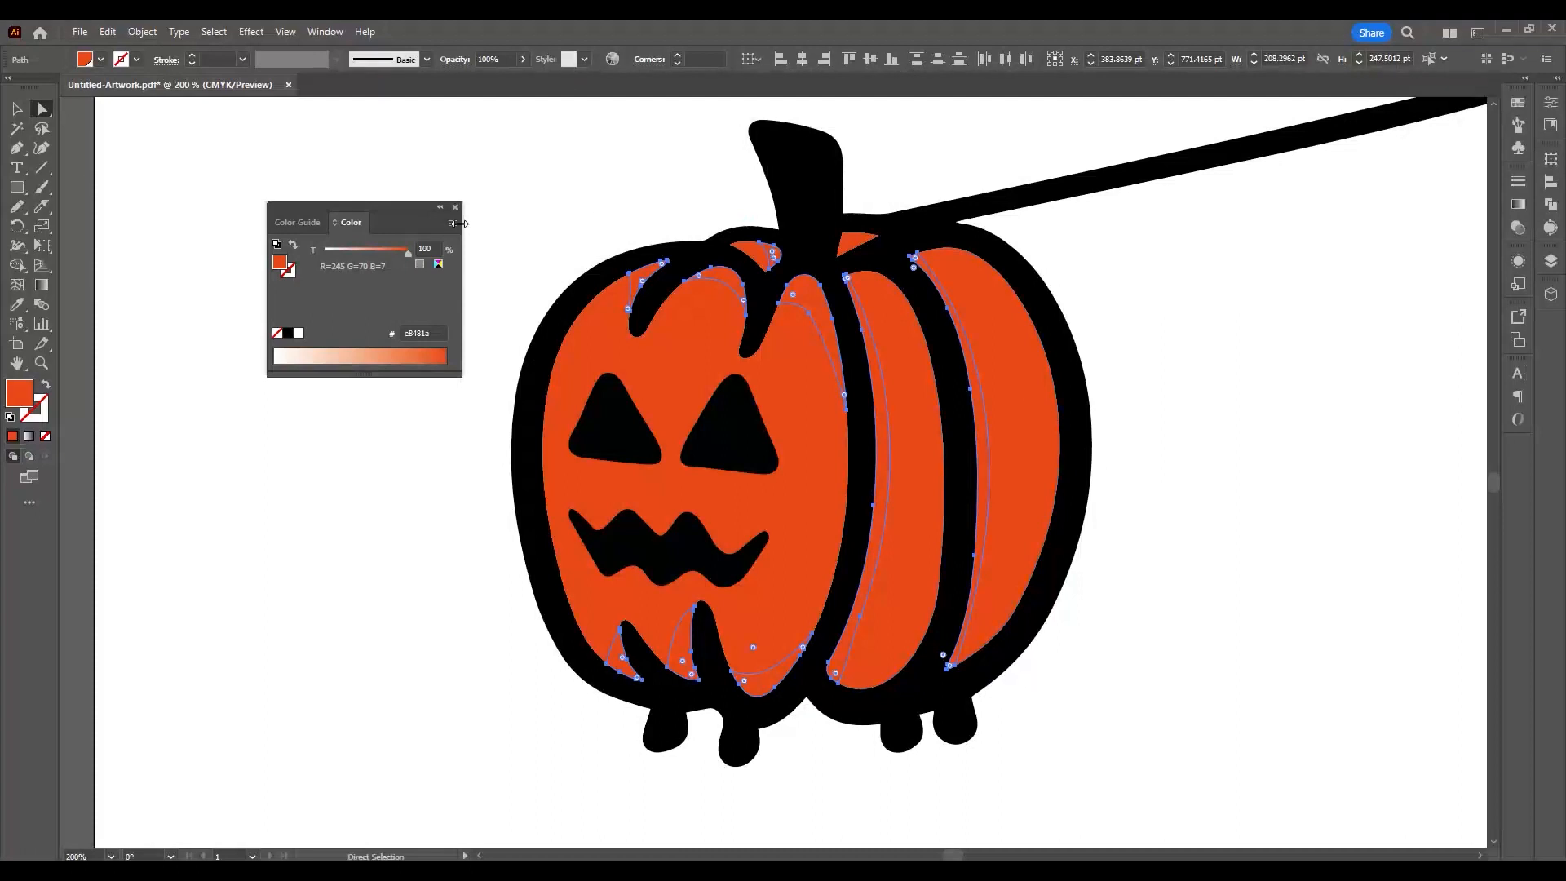
Switch the color sliders to HSB and adjust the saturation and brightness of the selected pumpkin shadow pieces
mouse_move(397, 220)
left_mouse_down()
mouse_move(395, 245)
mouse_move(420, 199)
left_mouse_up()
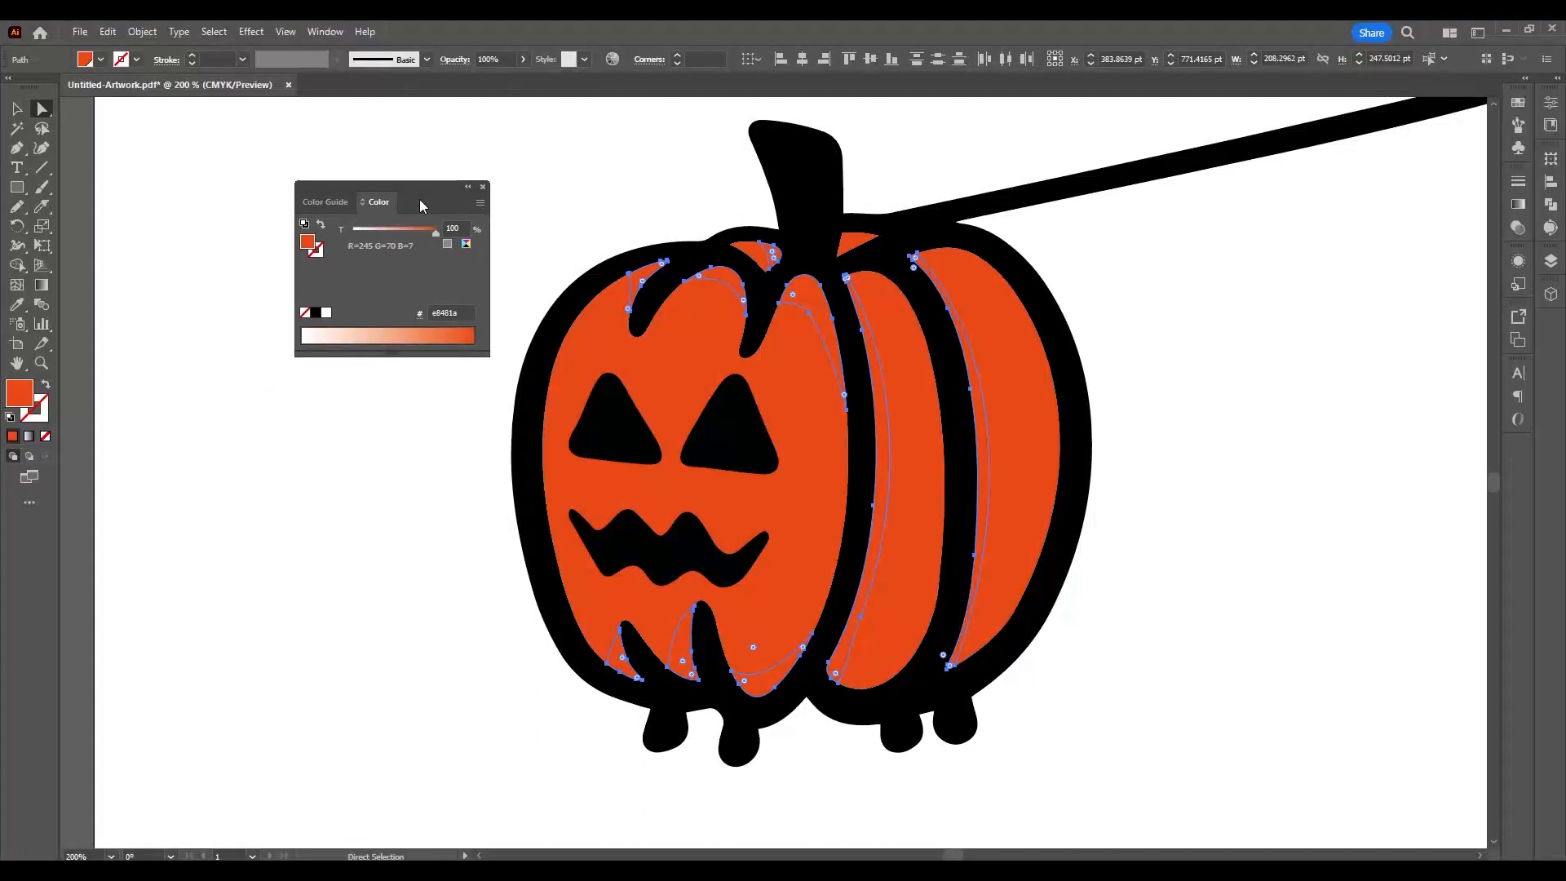
left_click(480, 203)
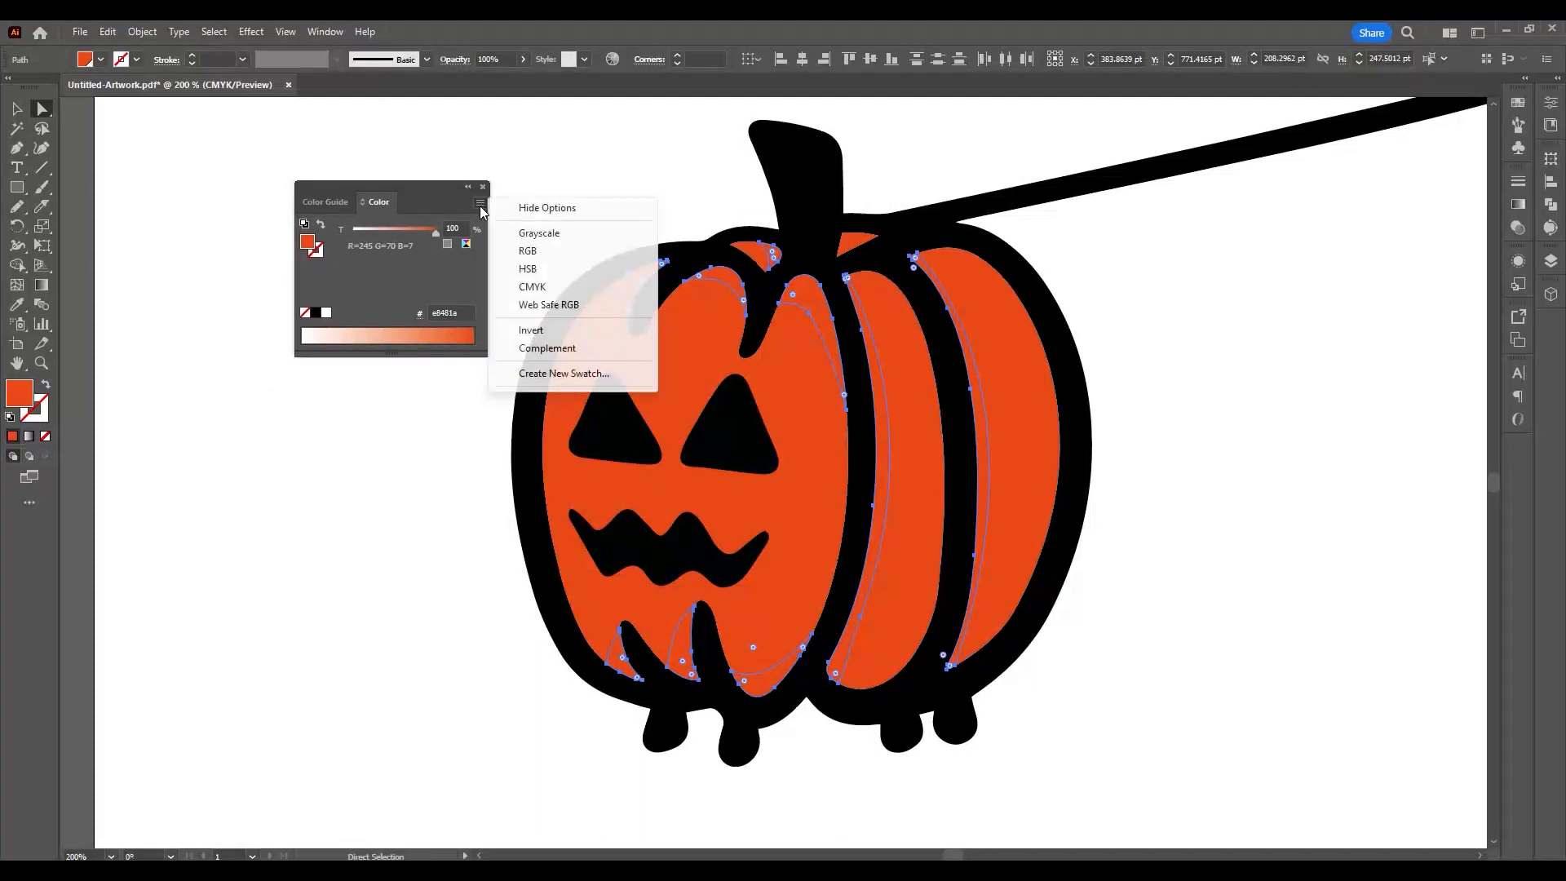
left_click(527, 270)
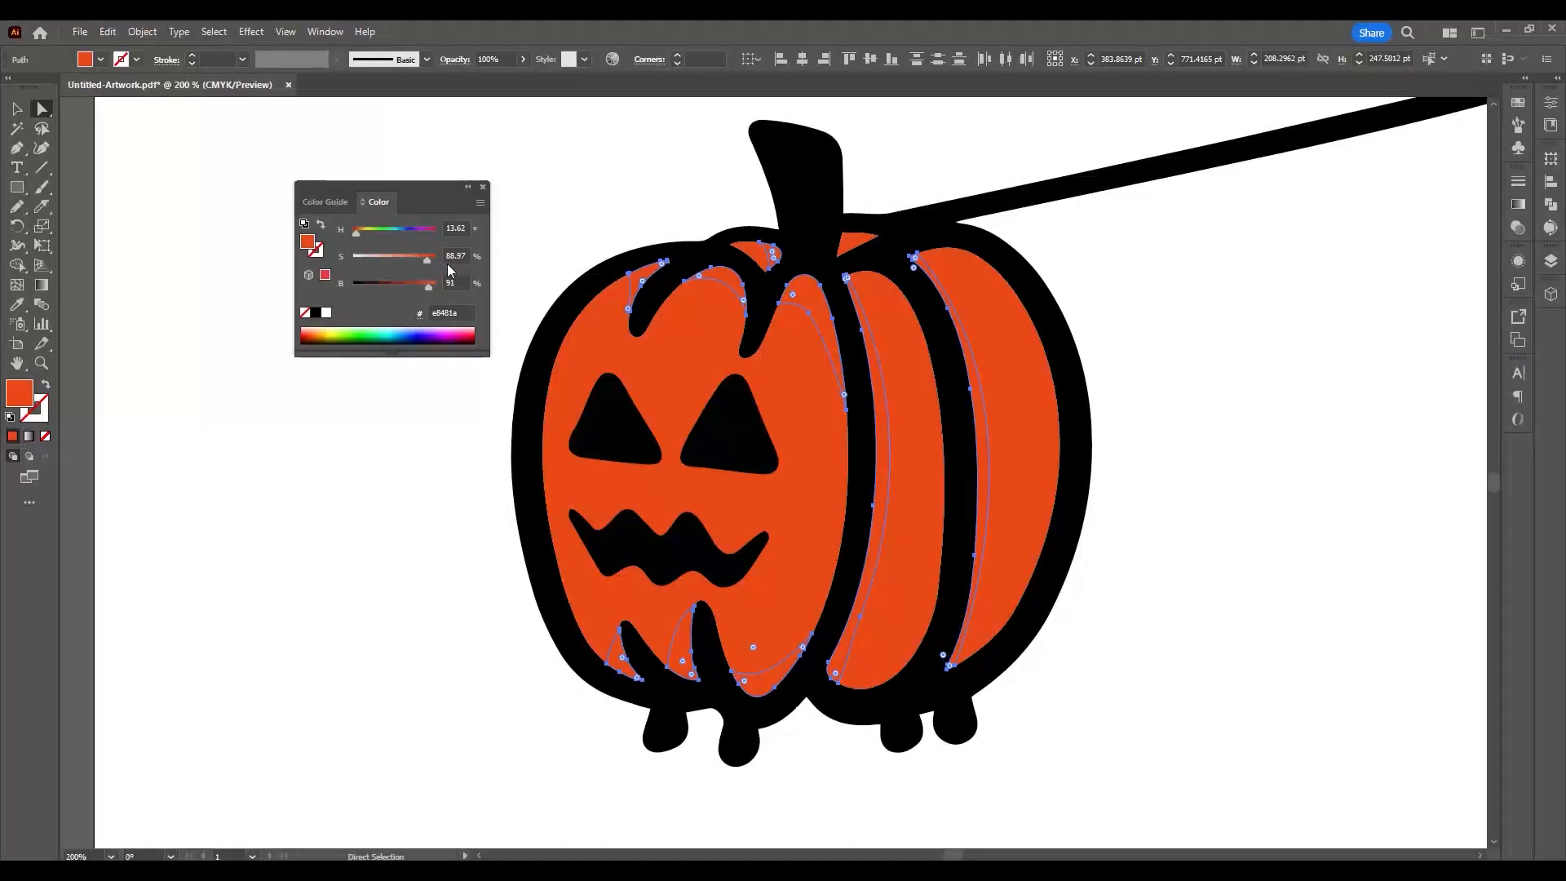
left_click_drag(425, 259, 424, 287)
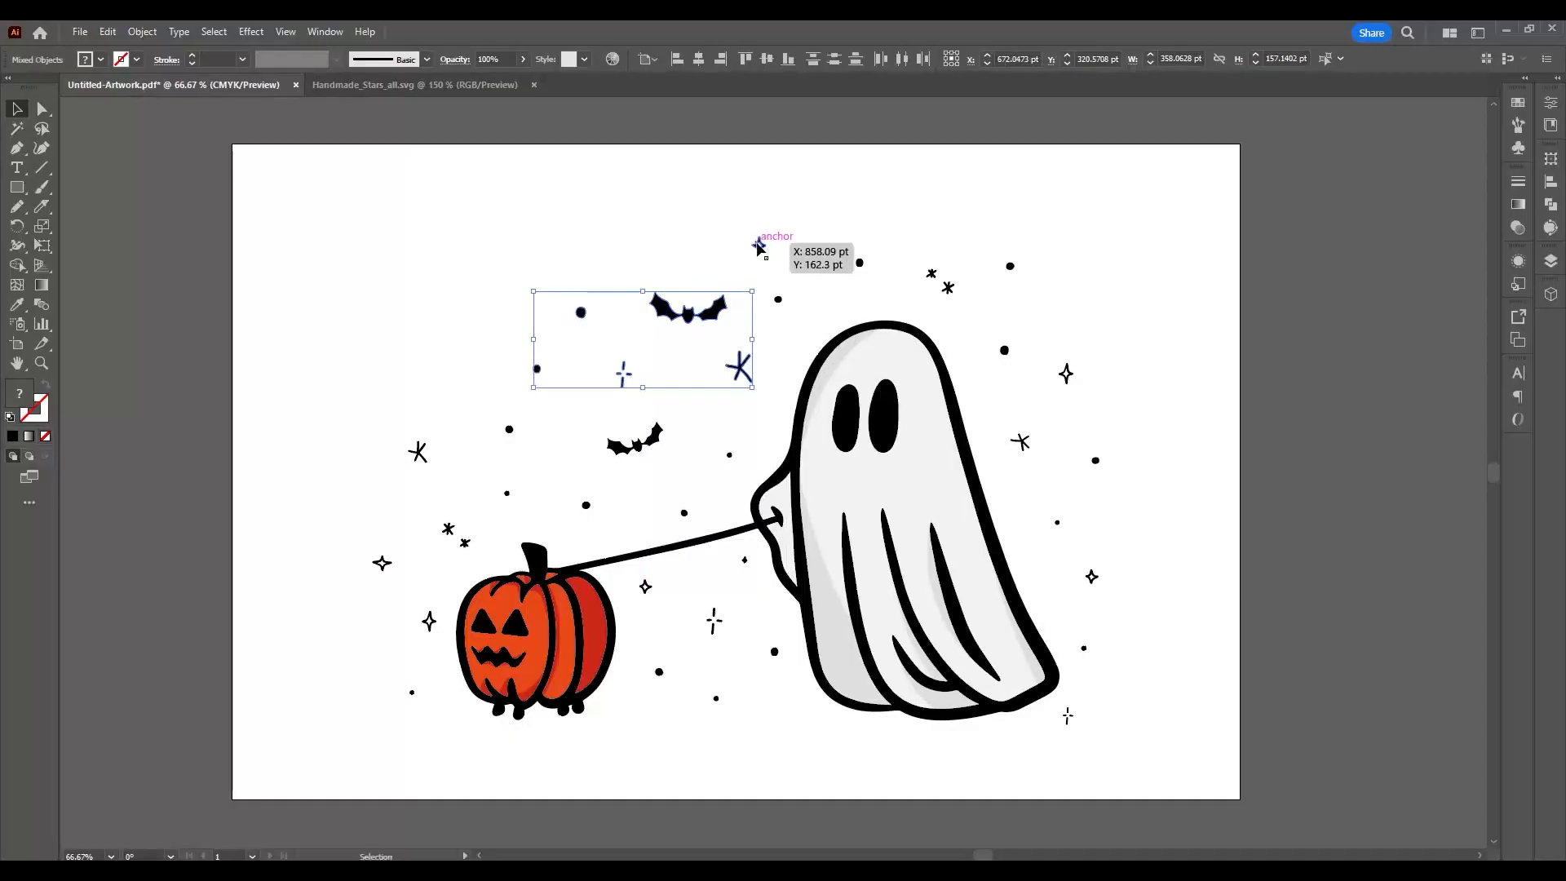
Move a four-point star into the gap above the pumpkin and place the thin serif "Pupkin & I" lettering above the illustration
left_click_drag(545, 299, 472, 395)
left_click_drag(472, 395, 475, 398)
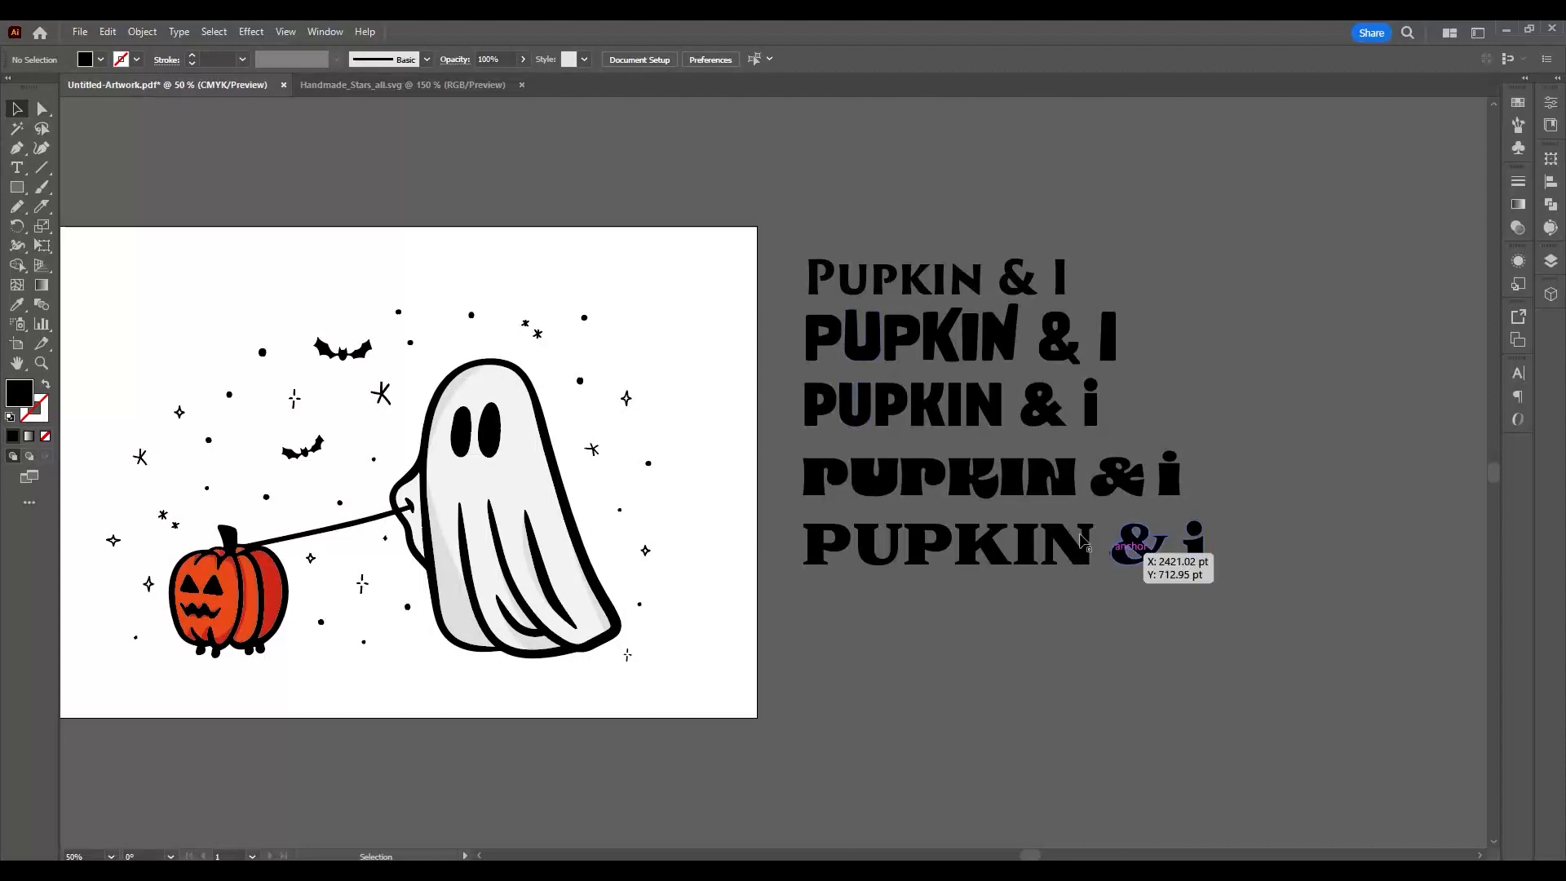
left_click_drag(981, 280, 344, 253)
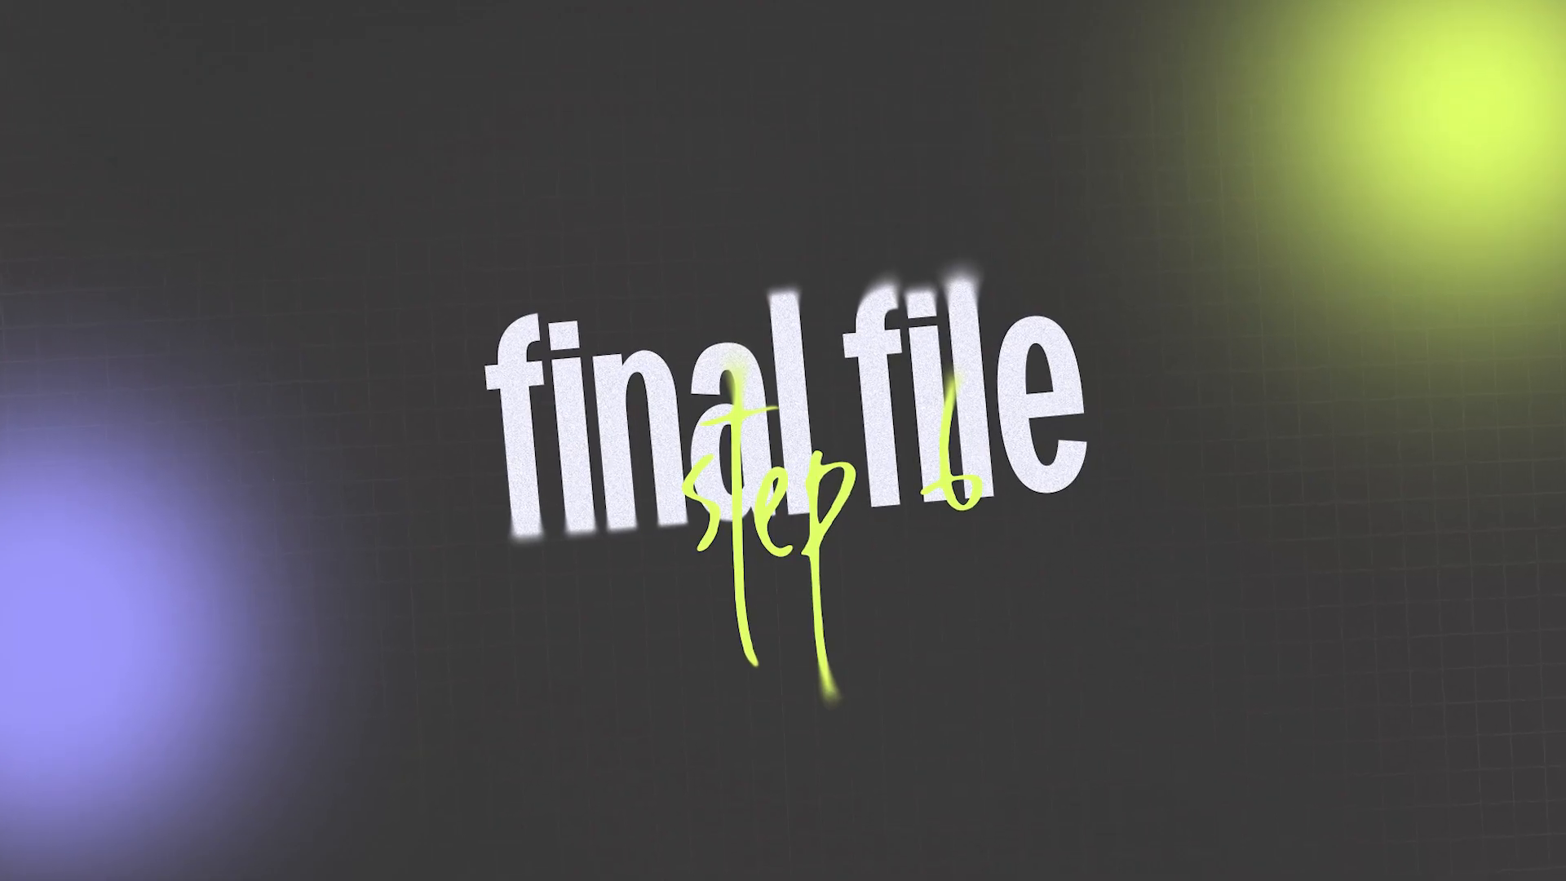
Create a new portrait CMYK document 24 cm wide and 30 cm high with 0.3 cm bleed
type("24")
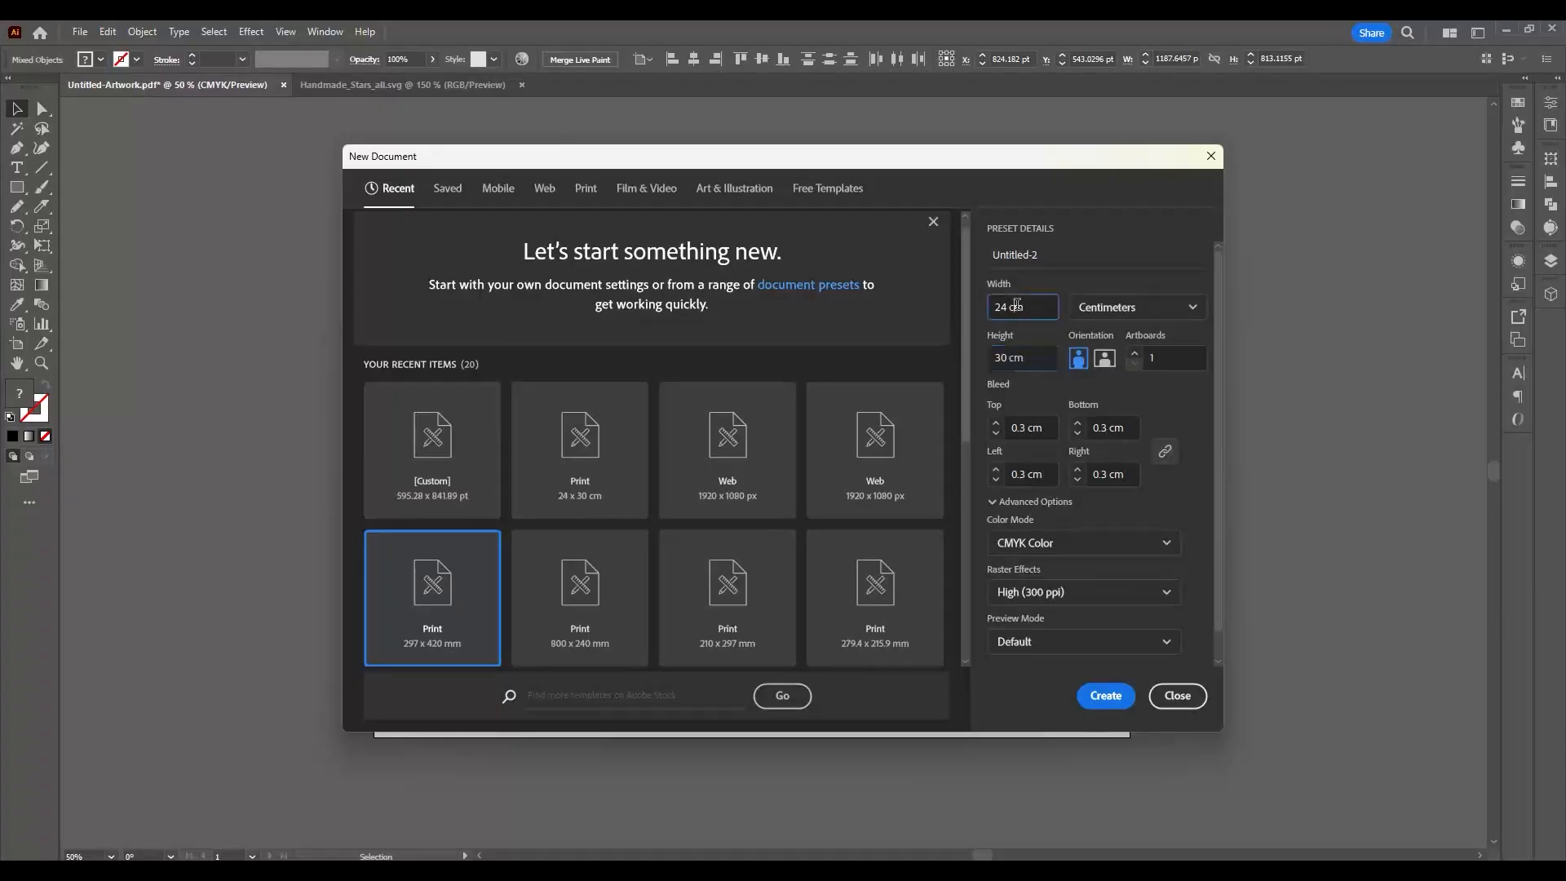
left_click(999, 435)
left_click(1103, 695)
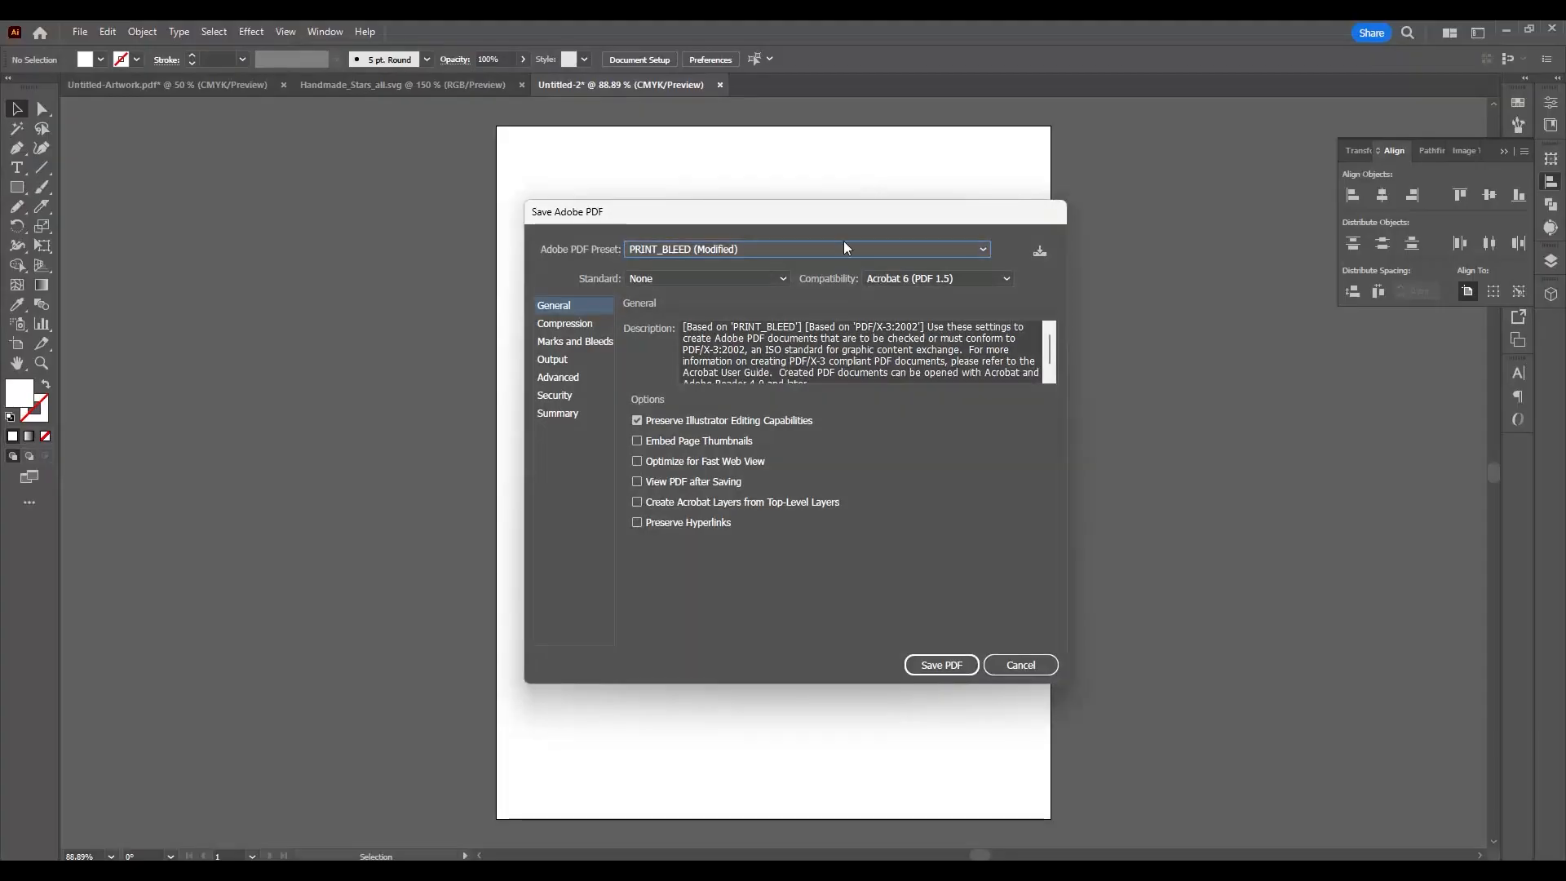
Choose the High Quality Print preset for the PDF and enable all printer's marks
left_click(843, 245)
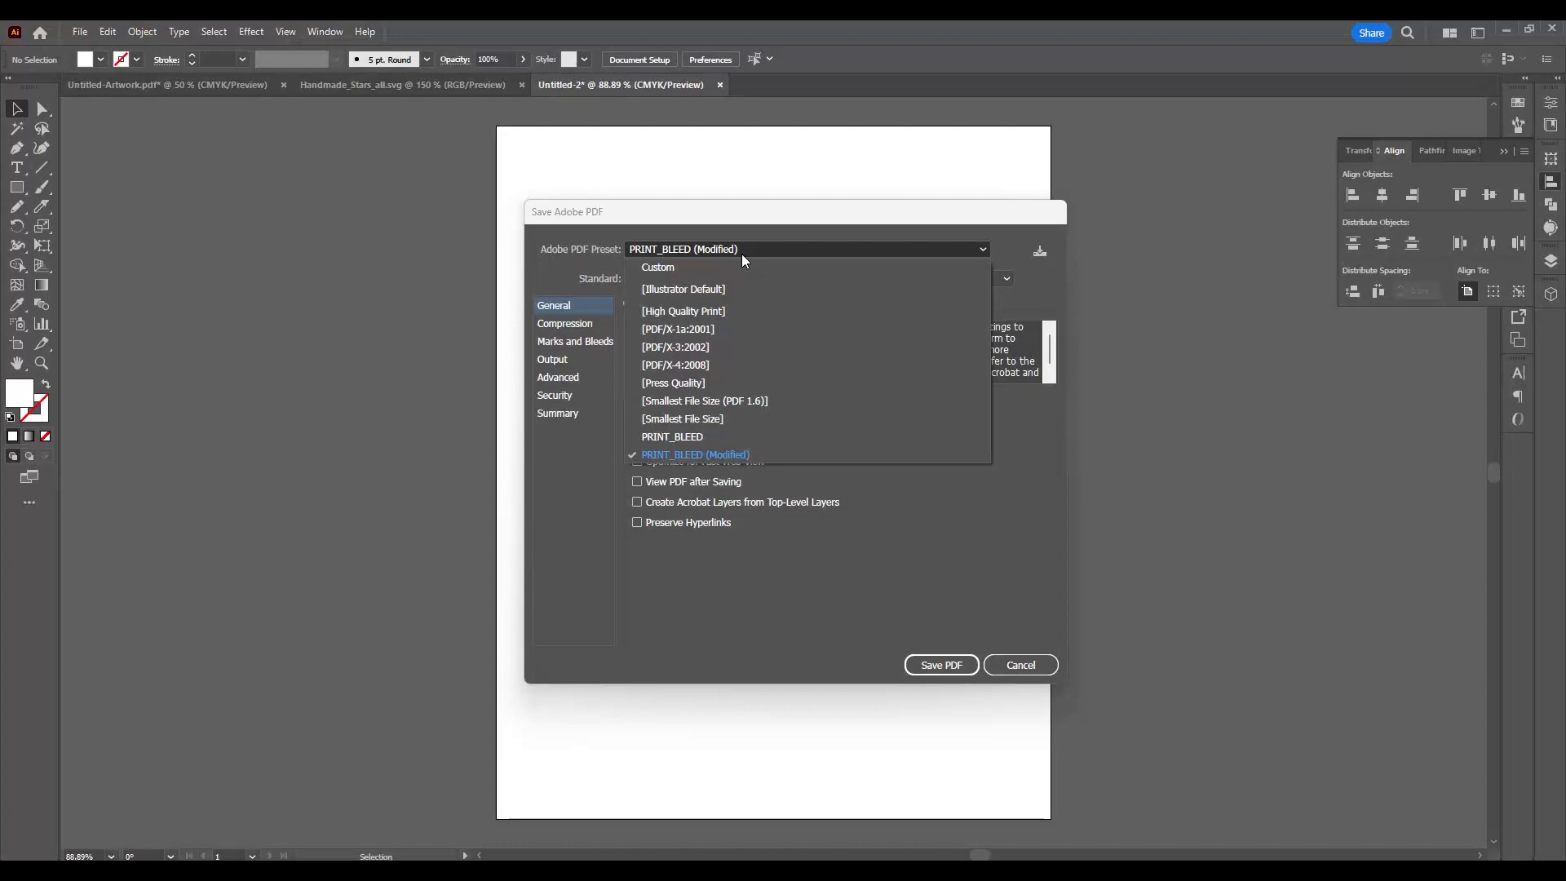
left_click(741, 313)
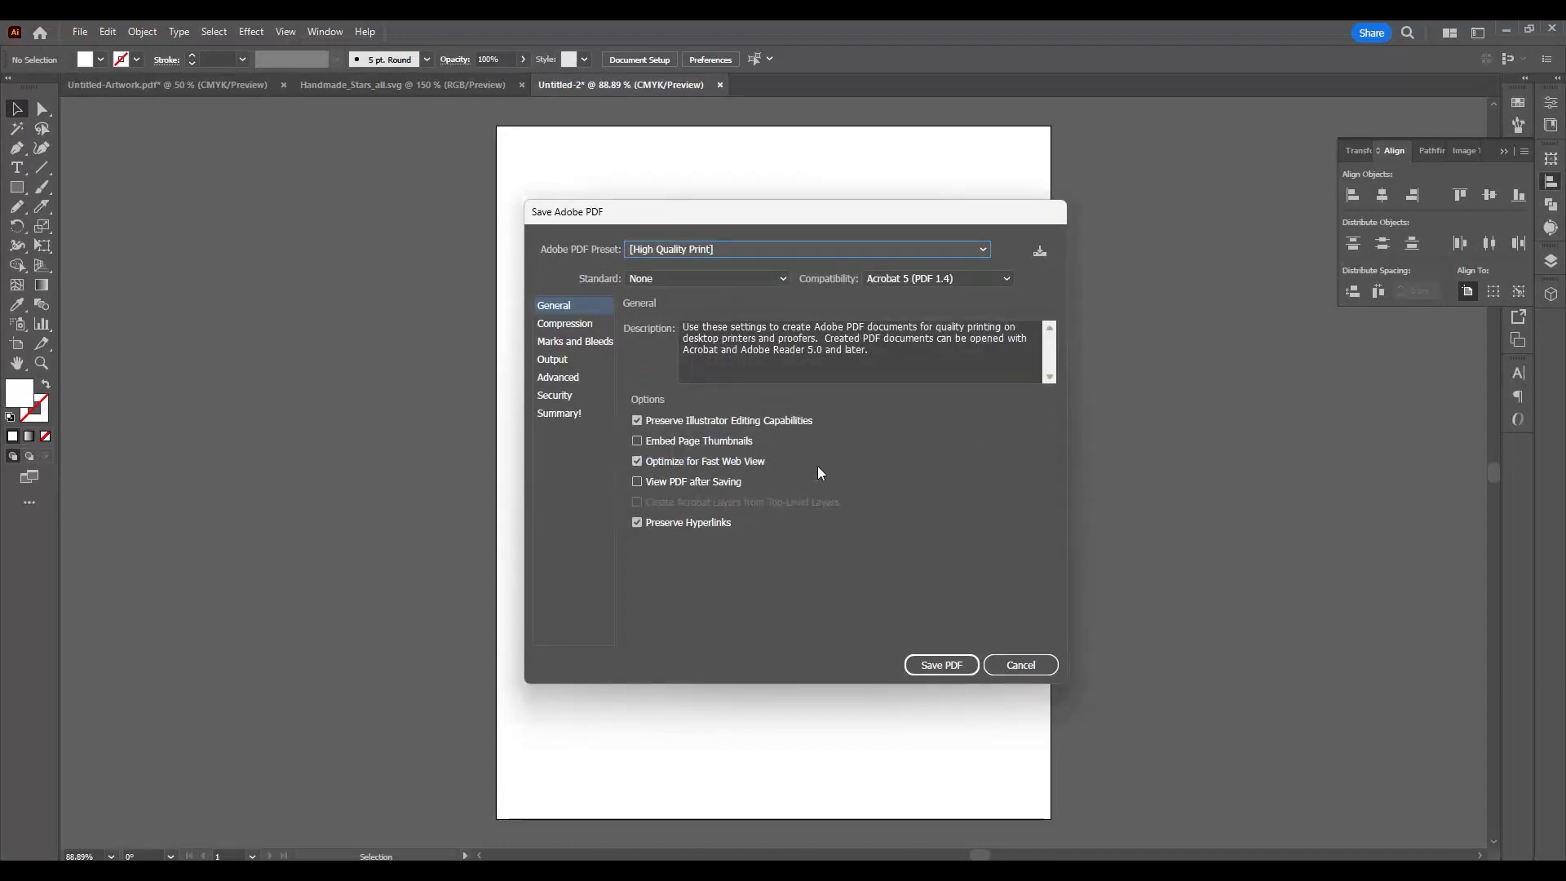
left_click(734, 247)
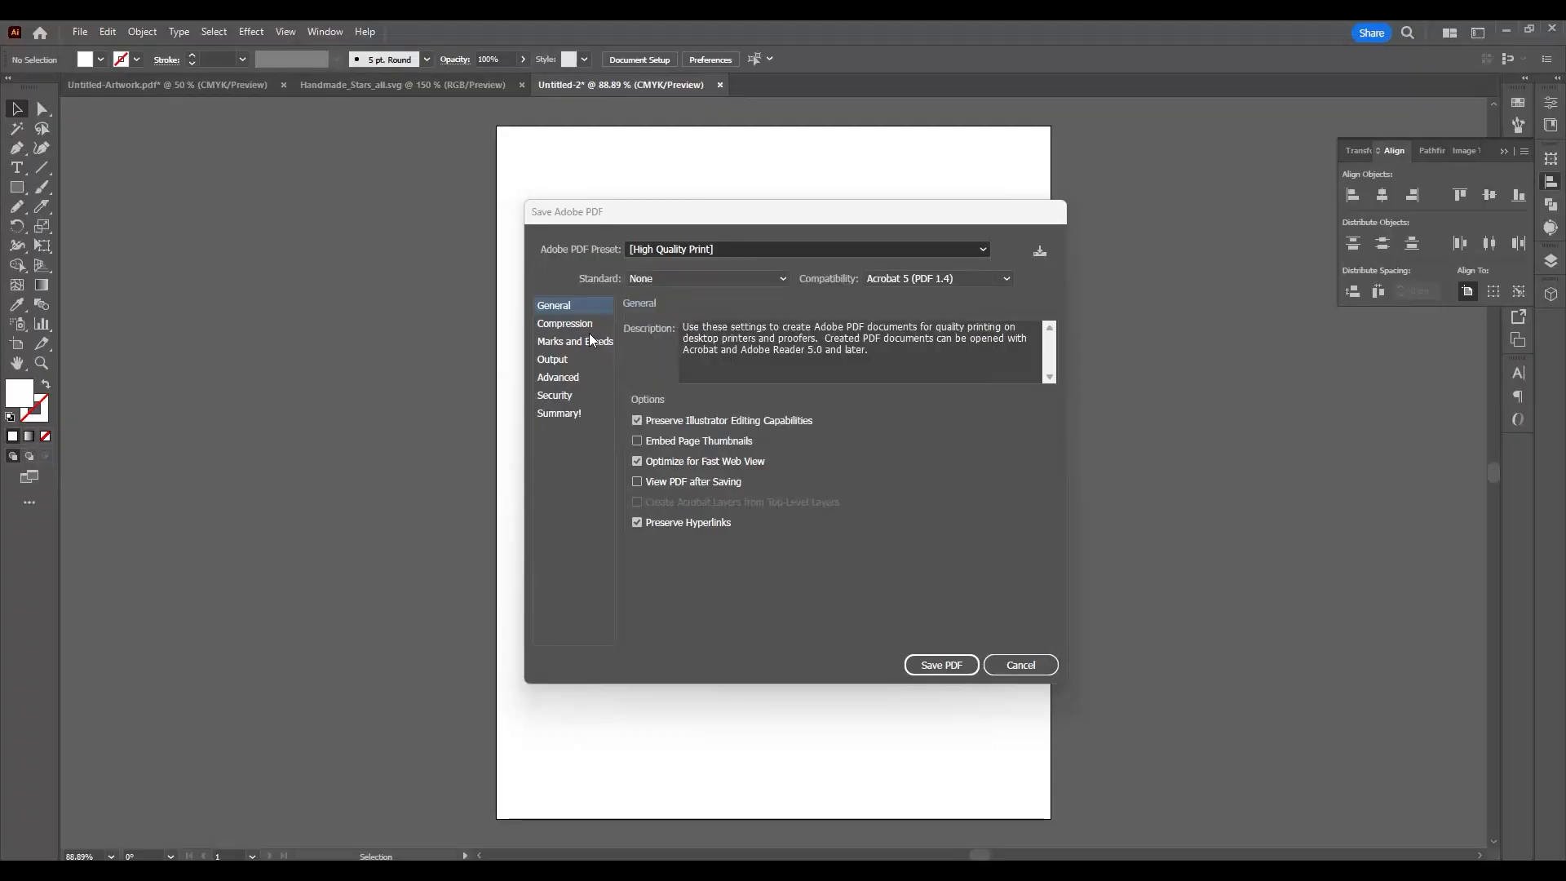
left_click(600, 341)
left_click(637, 348)
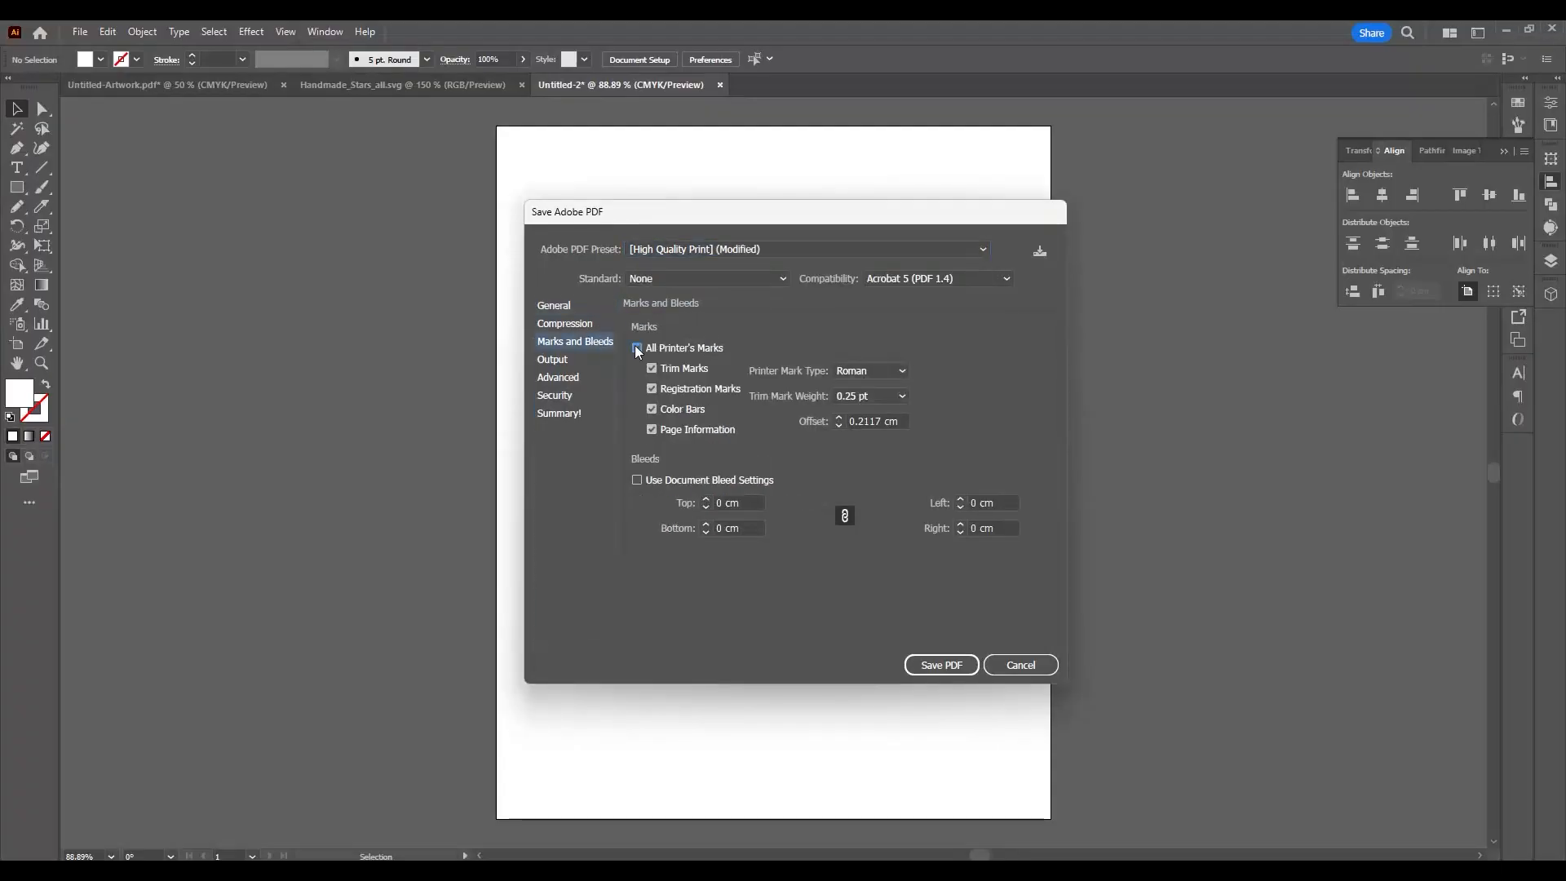